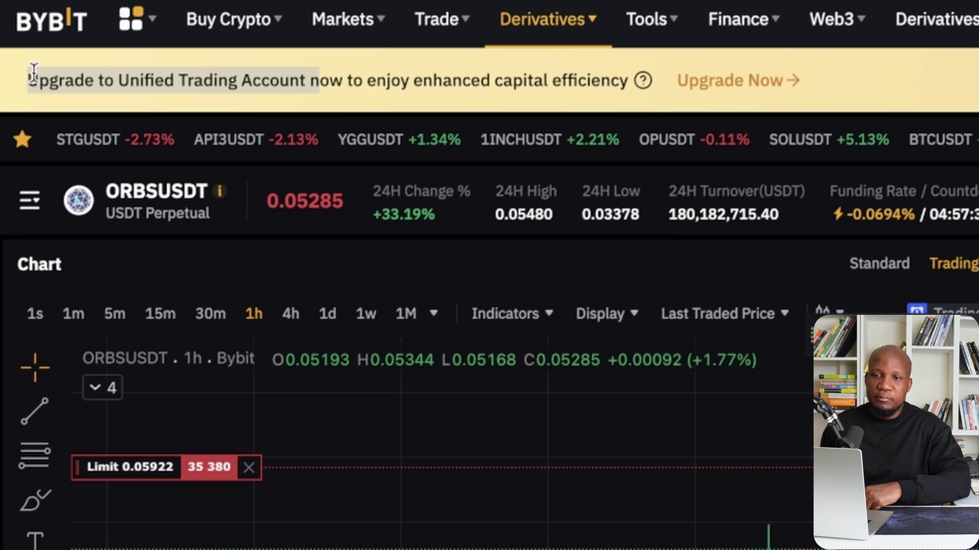
# - Highlight the Unified Trading Account upgrade banner text, then clear the highlight
pyautogui.moveTo(17, 77); pyautogui.dragTo(92, 84)
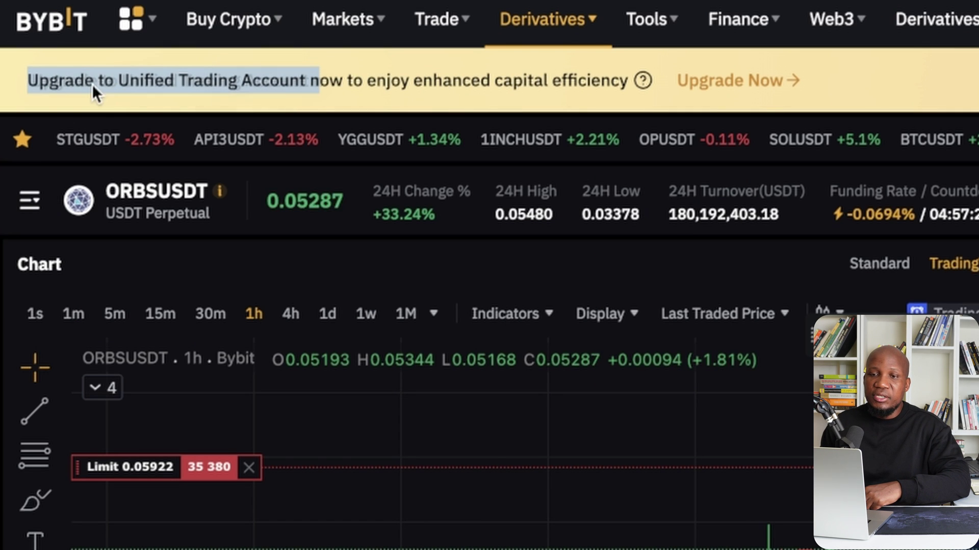
pyautogui.moveTo(8, 75); pyautogui.dragTo(445, 69)
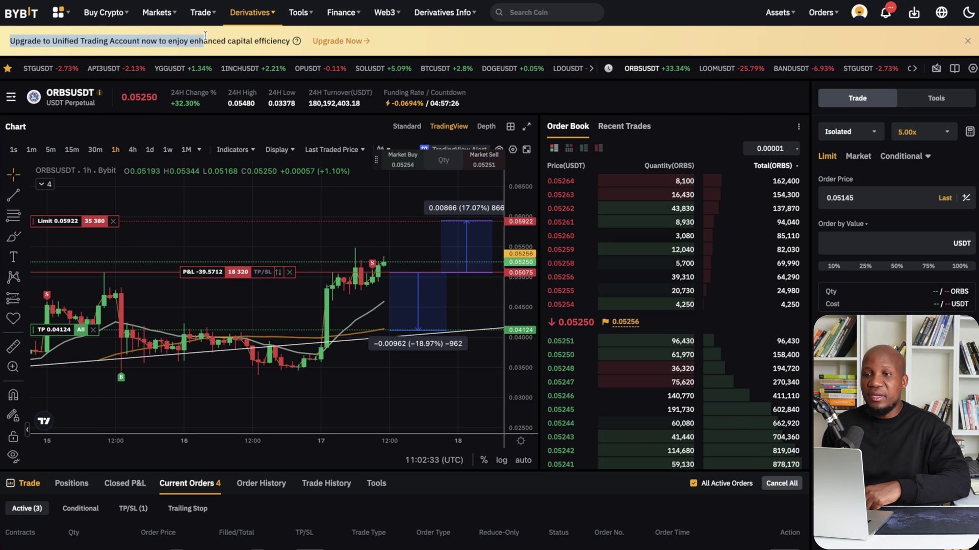
pyautogui.moveTo(205, 36); pyautogui.dragTo(295, 45)
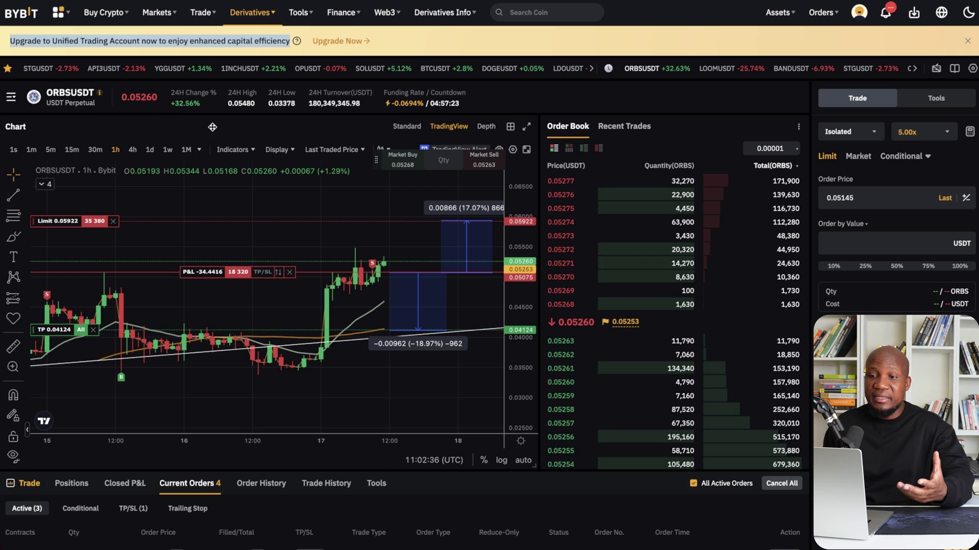
pyautogui.click(182, 131)
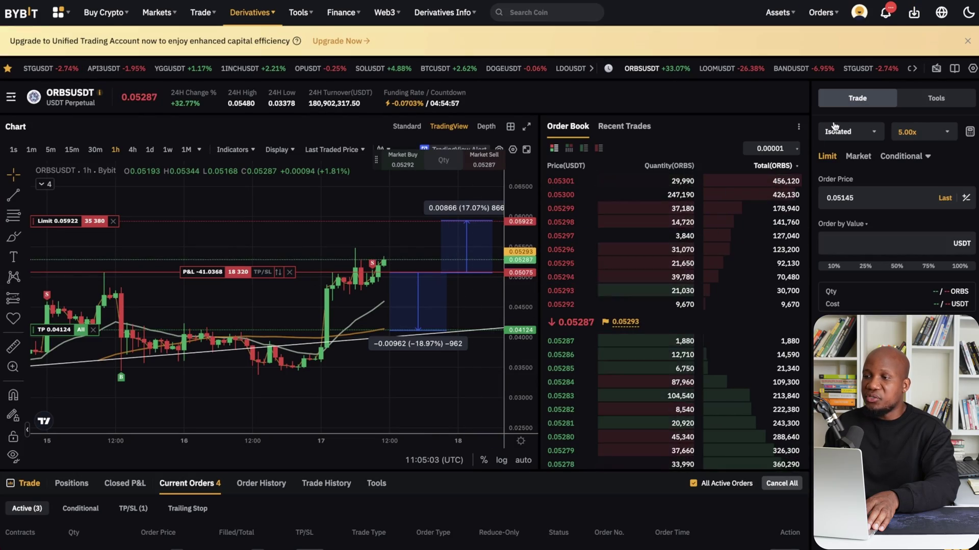
# - Preview Cross margin for ORBSUSDT, then keep Isolated selected
pyautogui.click(847, 131)
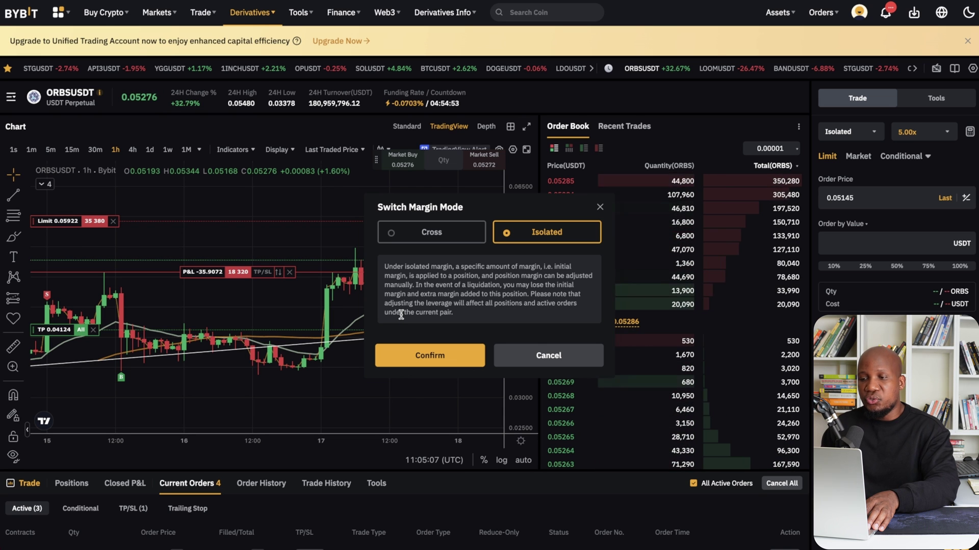
pyautogui.click(446, 240)
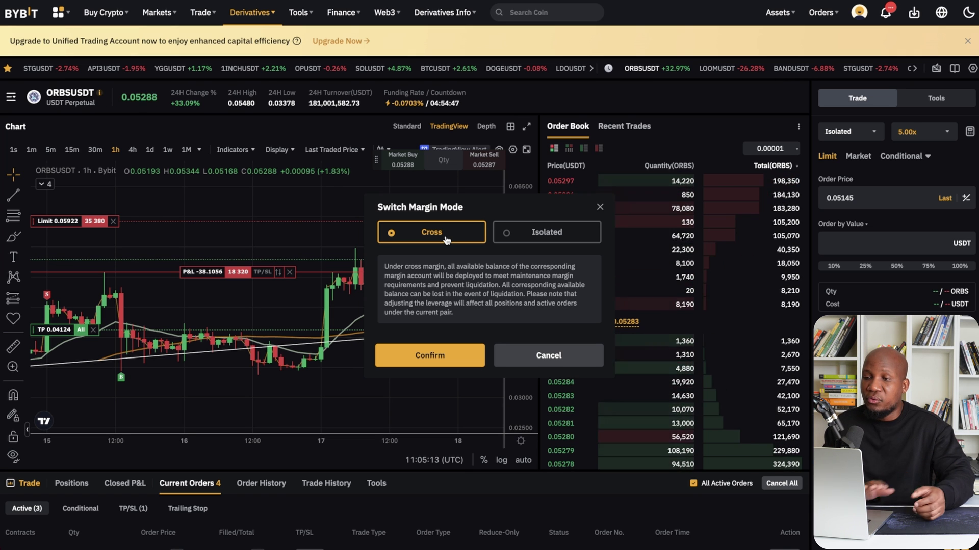
pyautogui.click(523, 234)
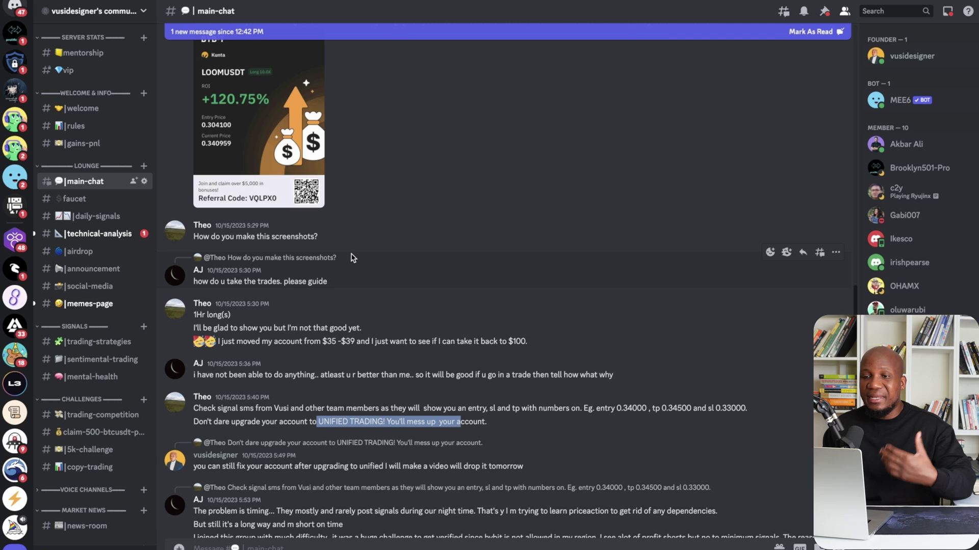
pyautogui.scroll(1, 351, 257)
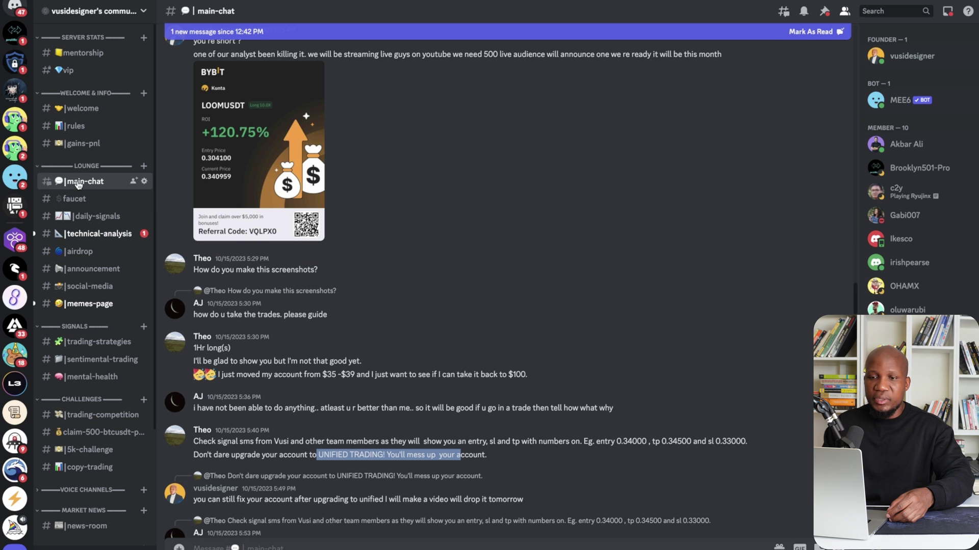
# - In daily-signals, view the ORBSUSDT +16.30% and LOOMUSDT +35.10% result cards enlarged
pyautogui.click(96, 218)
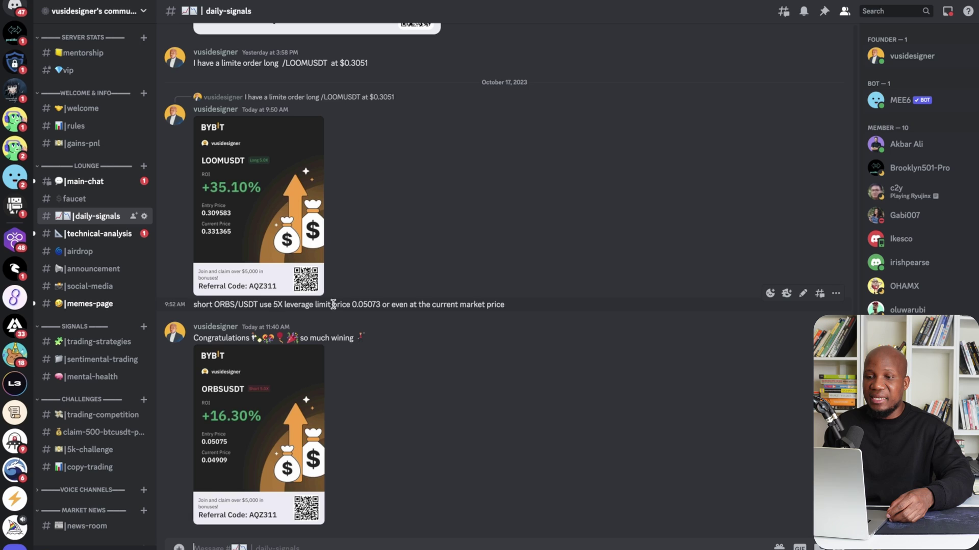
pyautogui.click(299, 424)
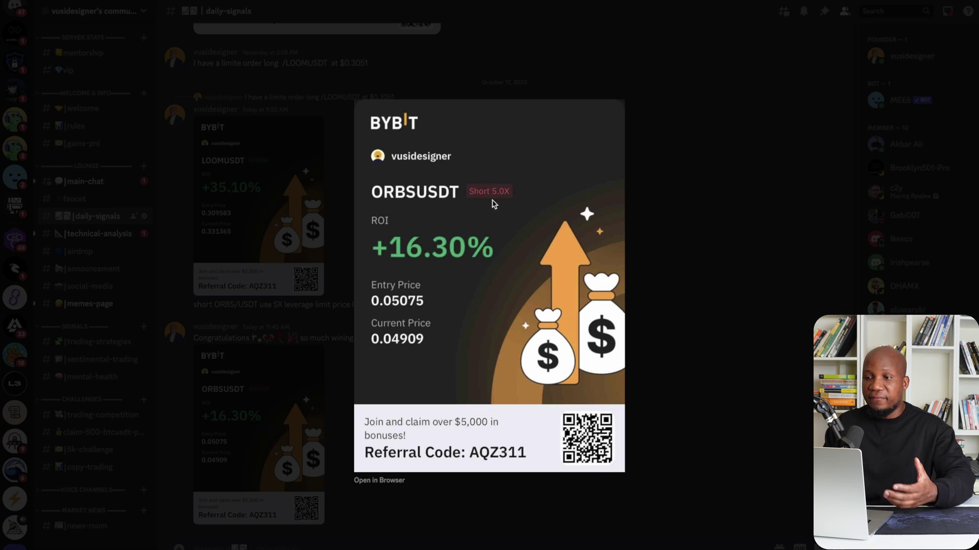
pyautogui.click(661, 285)
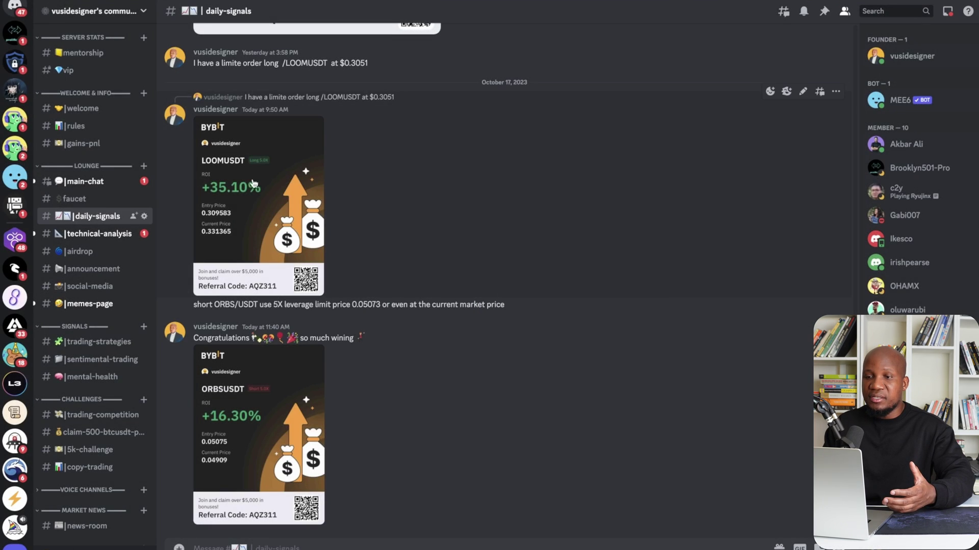
pyautogui.click(253, 182)
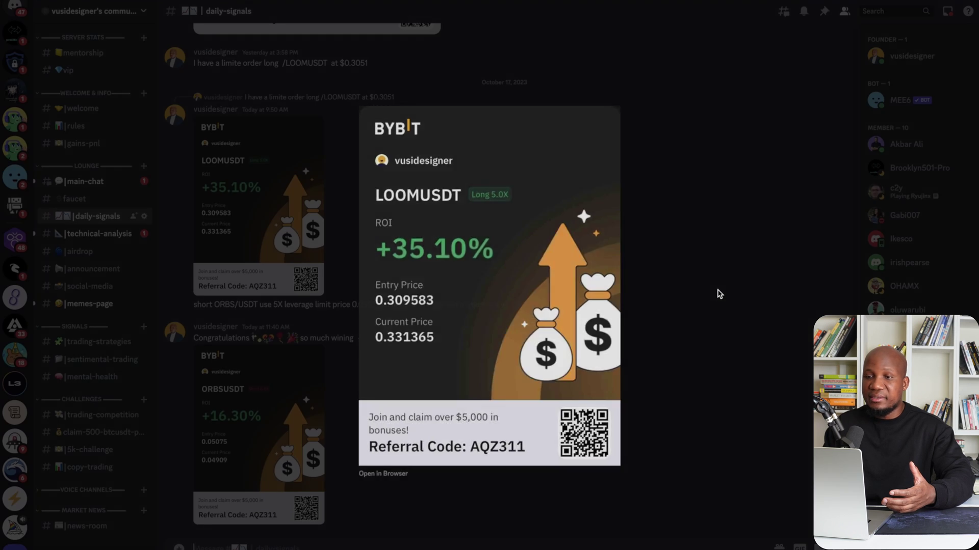
pyautogui.click(714, 290)
# - Scroll up to view the BANDUSDT +30.77% card and an older ORBSUSDT result card
pyautogui.scroll(6, 486, 286)
pyautogui.scroll(1, 486, 286)
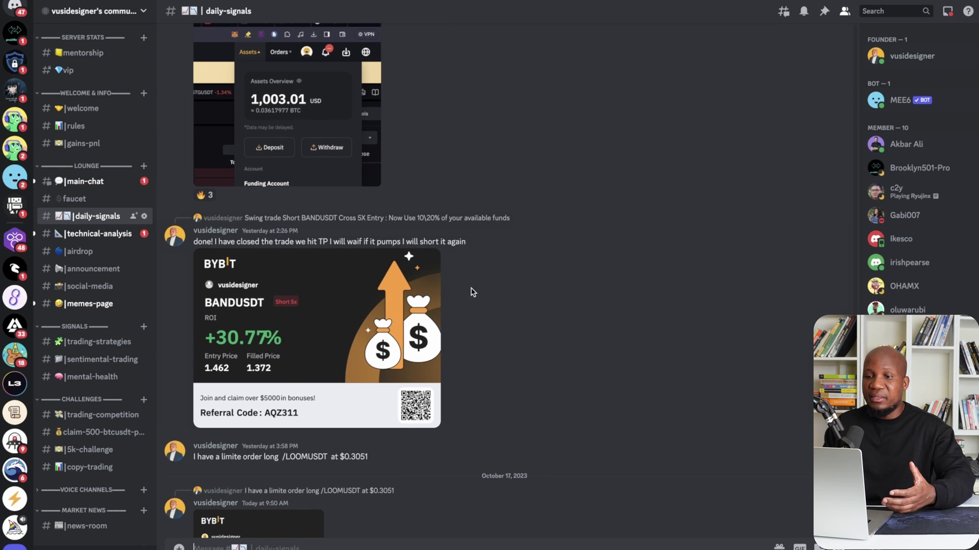
pyautogui.click(343, 339)
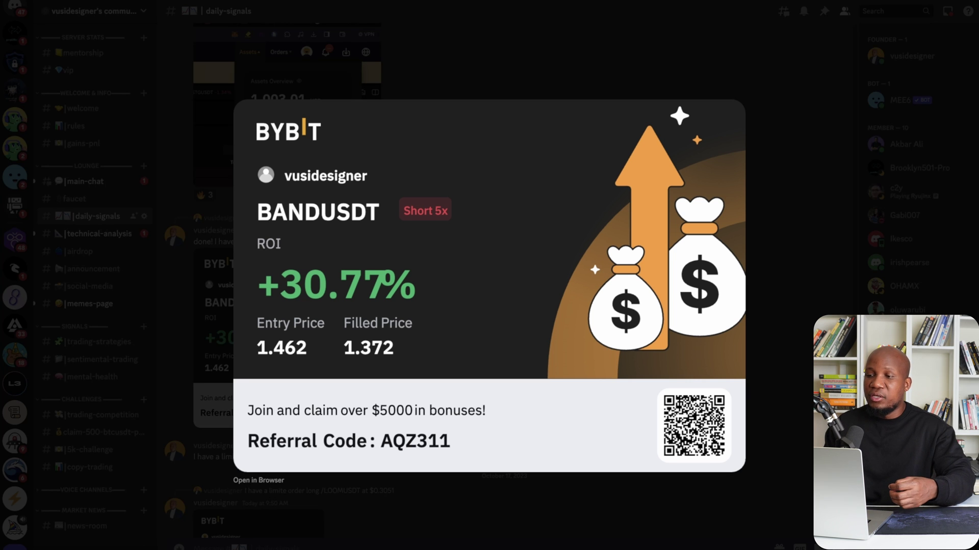
pyautogui.press('Escape')
pyautogui.scroll(8, 569, 325)
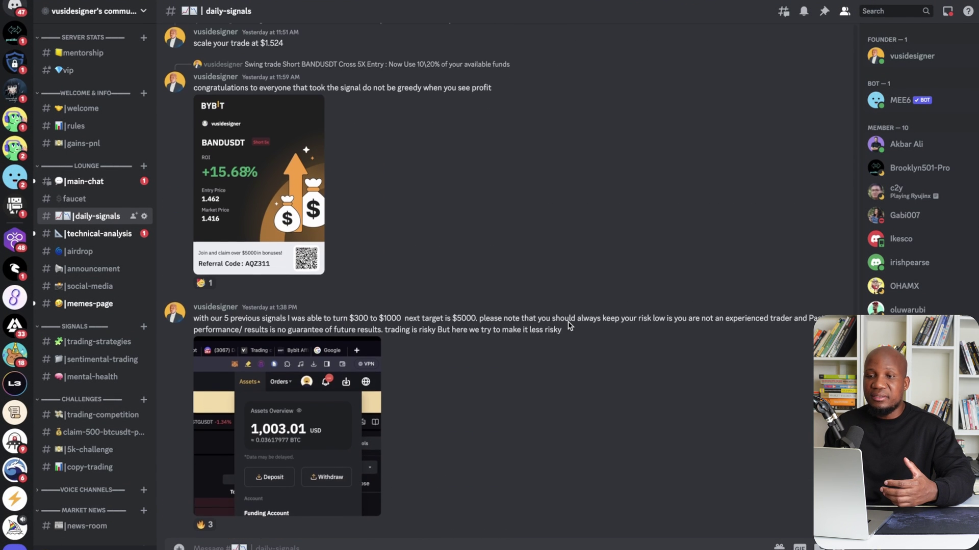
pyautogui.scroll(15, 569, 325)
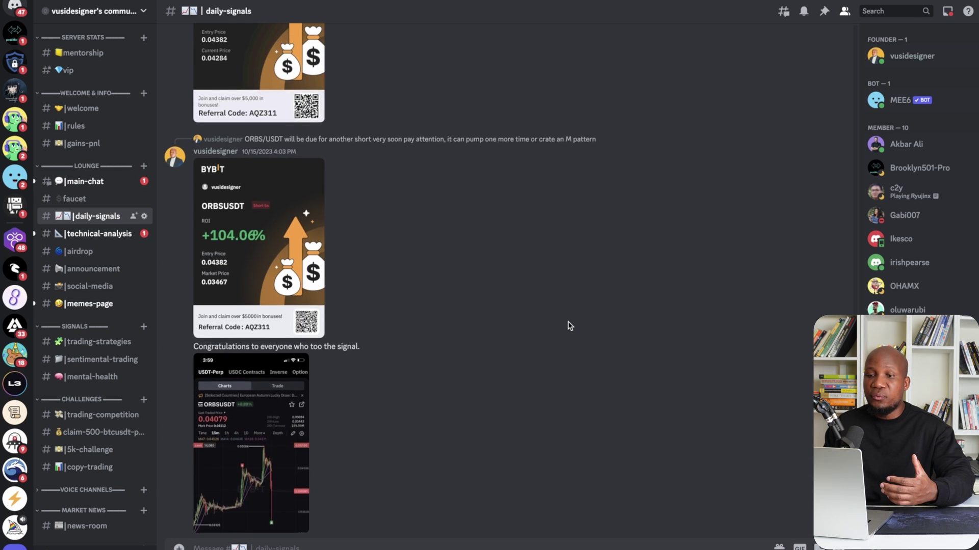
pyautogui.scroll(2, 569, 326)
pyautogui.click(283, 323)
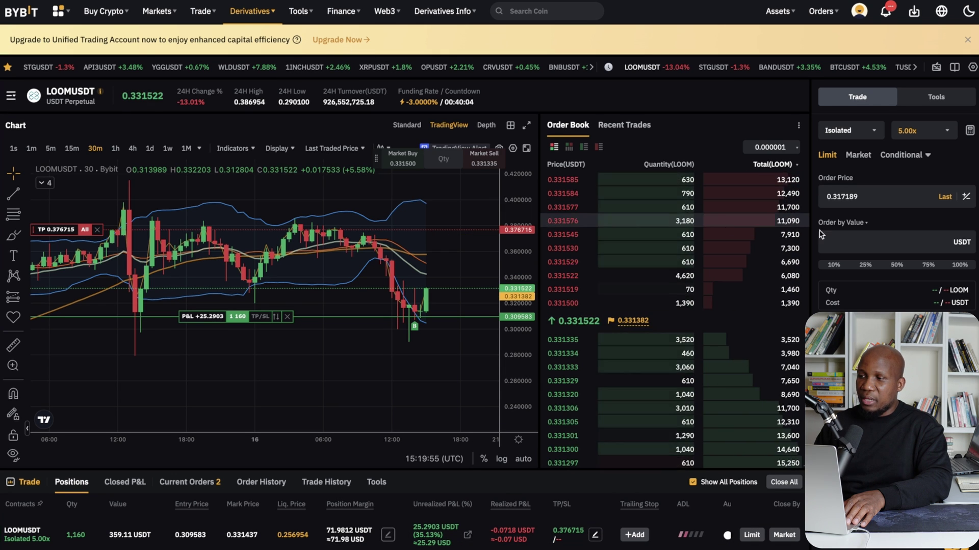
# - View the LOOMUSDT Switch Margin Mode dialog and close it without changes
pyautogui.click(860, 136)
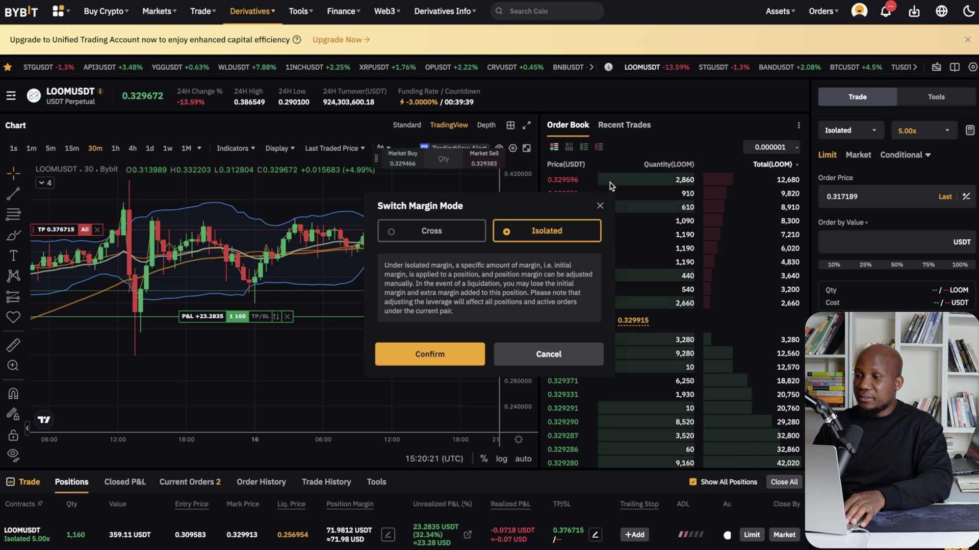
pyautogui.click(600, 207)
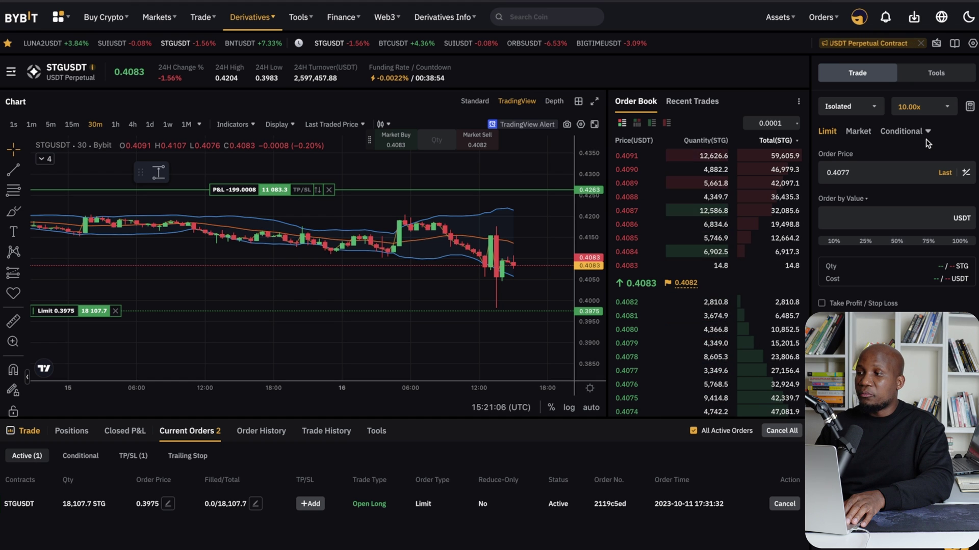
# - Open Preferences > Margin Mode and compare the Isolated, Cross and Portfolio Margin cards
pyautogui.click(972, 43)
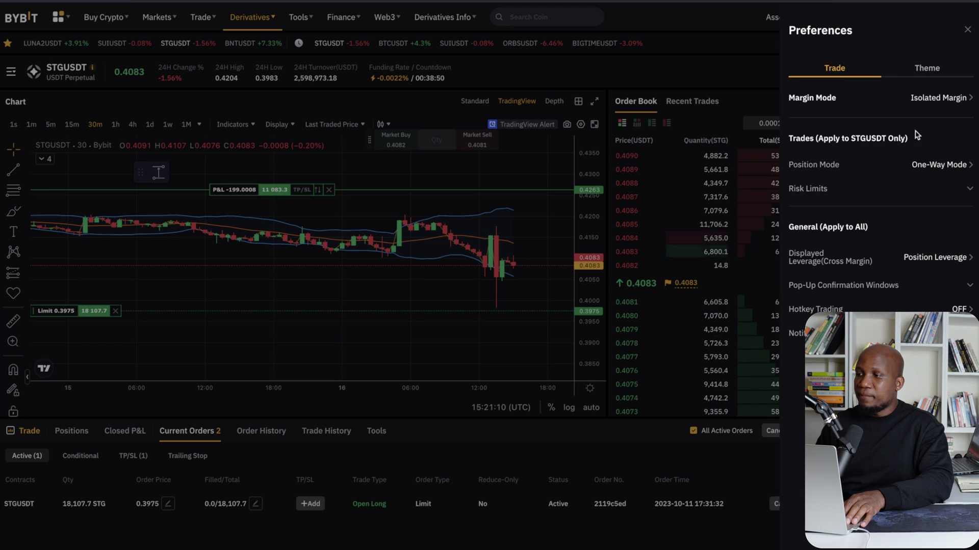
pyautogui.click(943, 100)
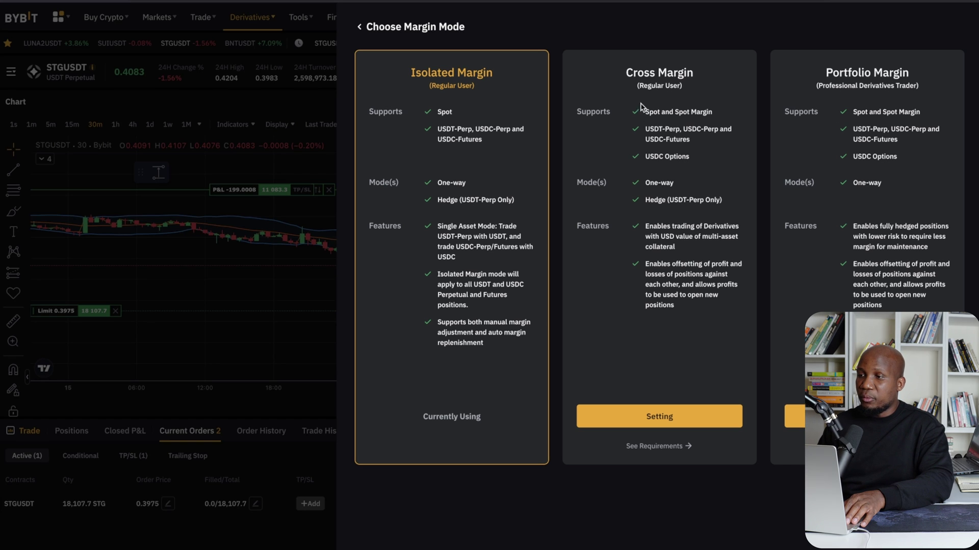
pyautogui.moveTo(635, 76); pyautogui.dragTo(714, 80)
pyautogui.moveTo(820, 77); pyautogui.dragTo(901, 76)
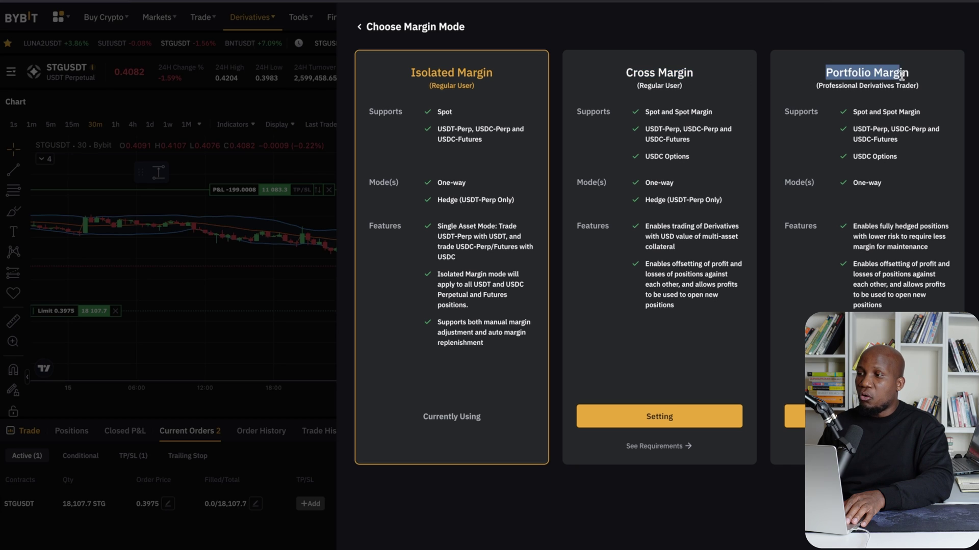
pyautogui.click(905, 77)
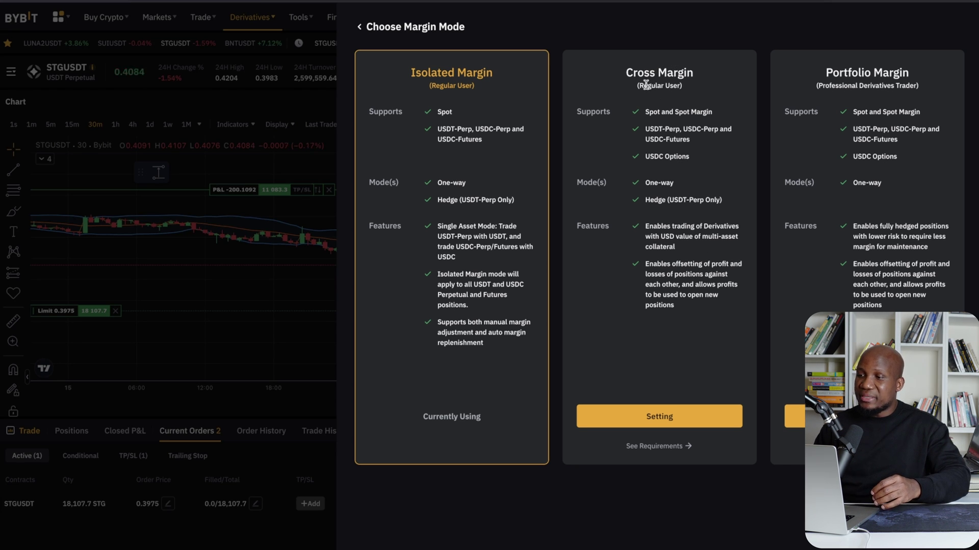
pyautogui.moveTo(646, 84); pyautogui.dragTo(684, 86)
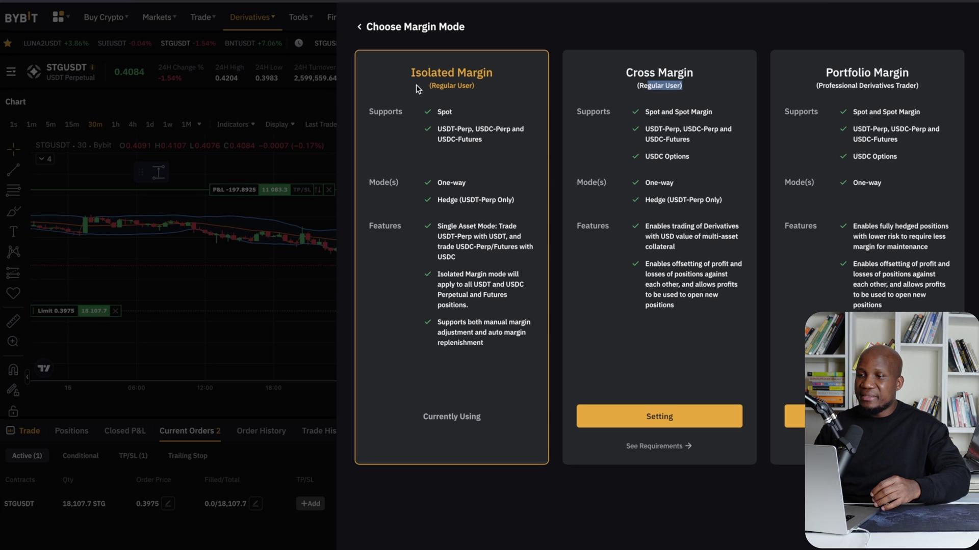
pyautogui.moveTo(411, 73); pyautogui.dragTo(487, 77)
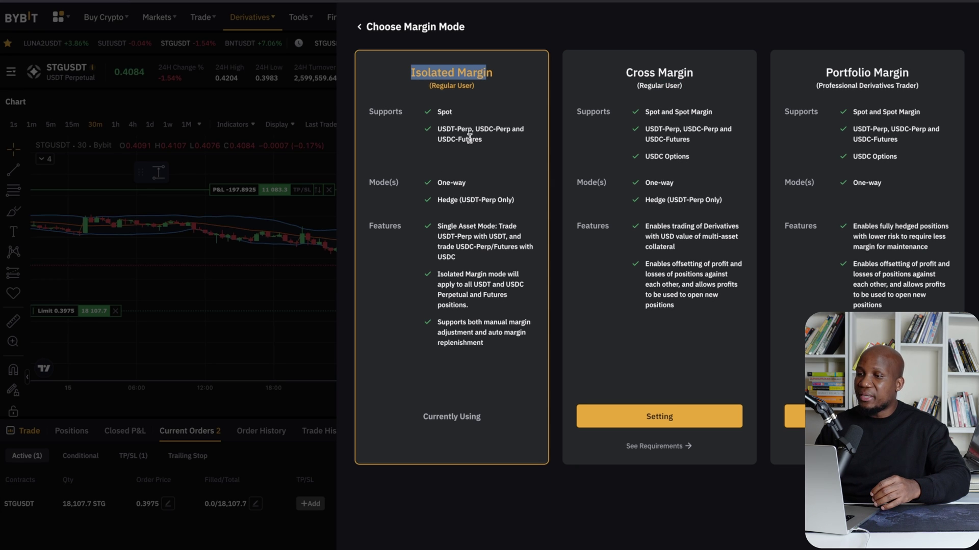
# - Close the margin mode cards, then reopen Preferences > Margin Mode to the Isolated Margin card
pyautogui.click(293, 280)
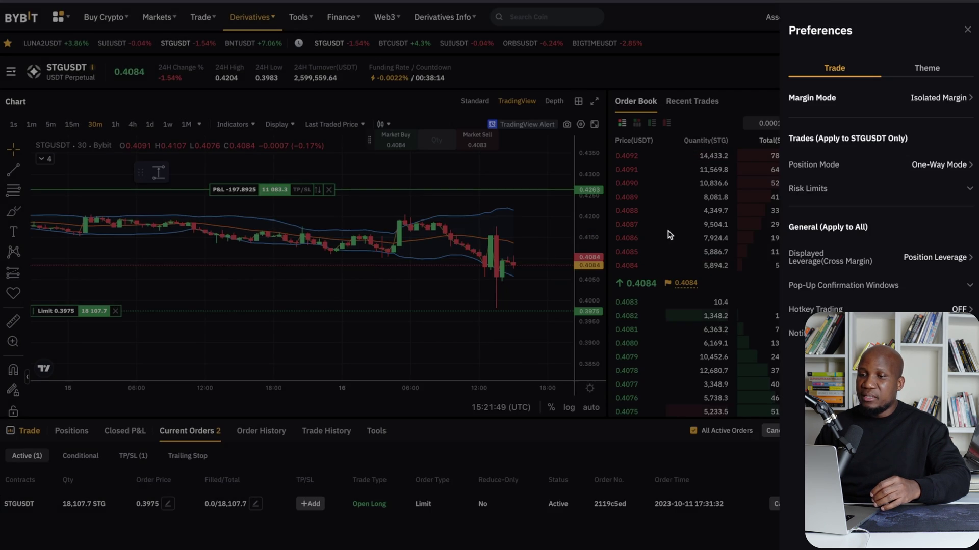
pyautogui.click(967, 32)
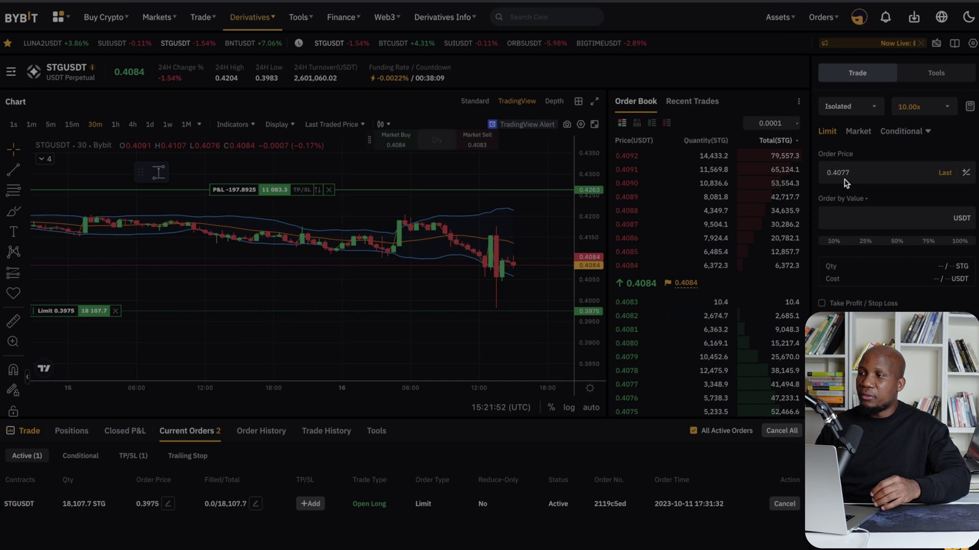
pyautogui.click(971, 44)
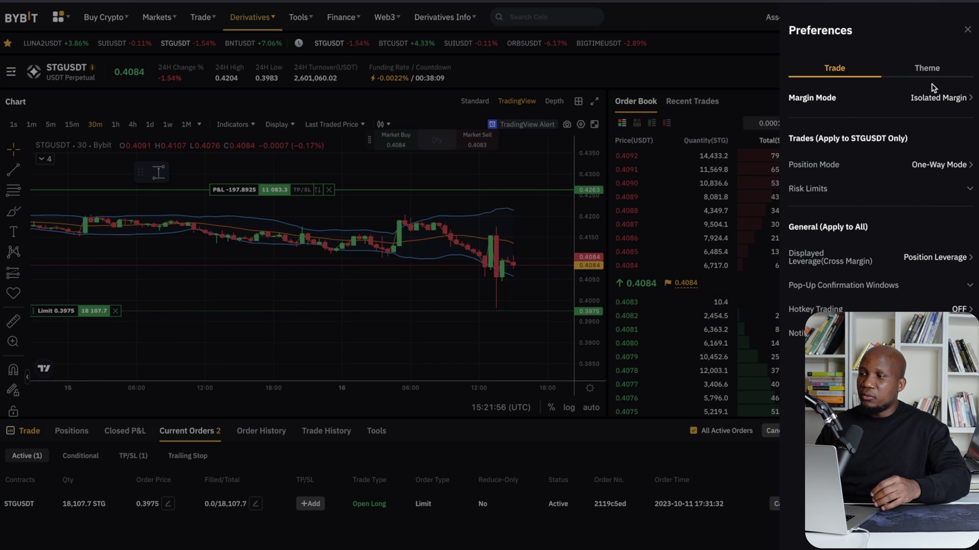
pyautogui.click(948, 105)
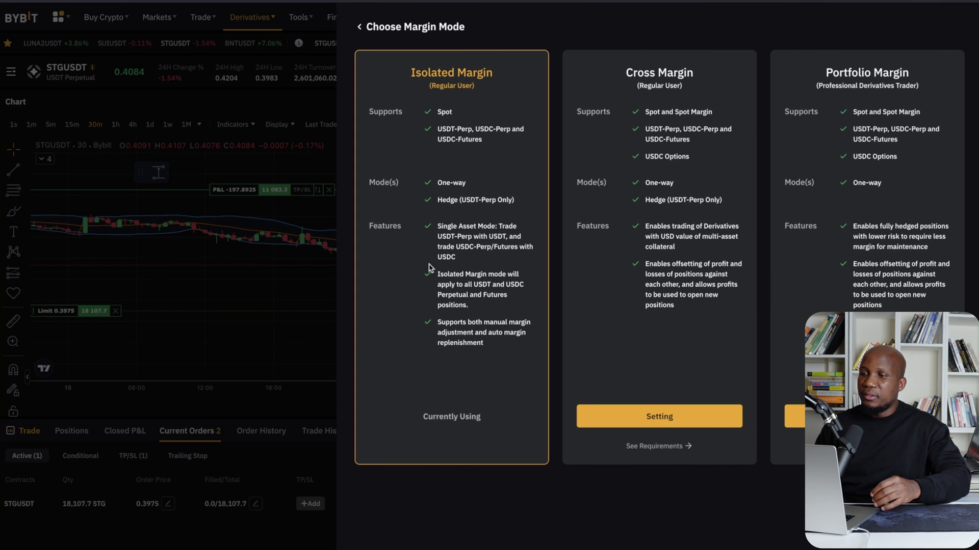
pyautogui.moveTo(409, 73); pyautogui.dragTo(494, 82)
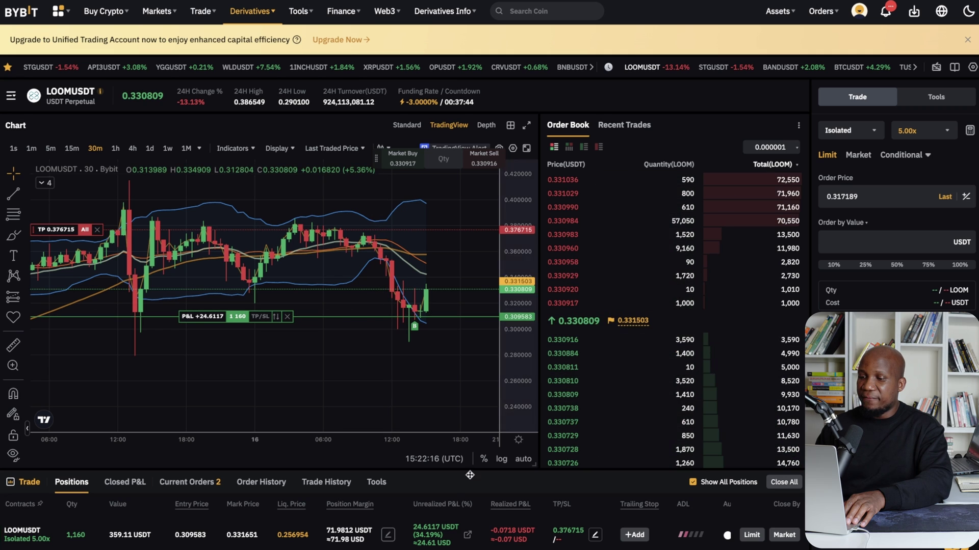
pyautogui.click(467, 536)
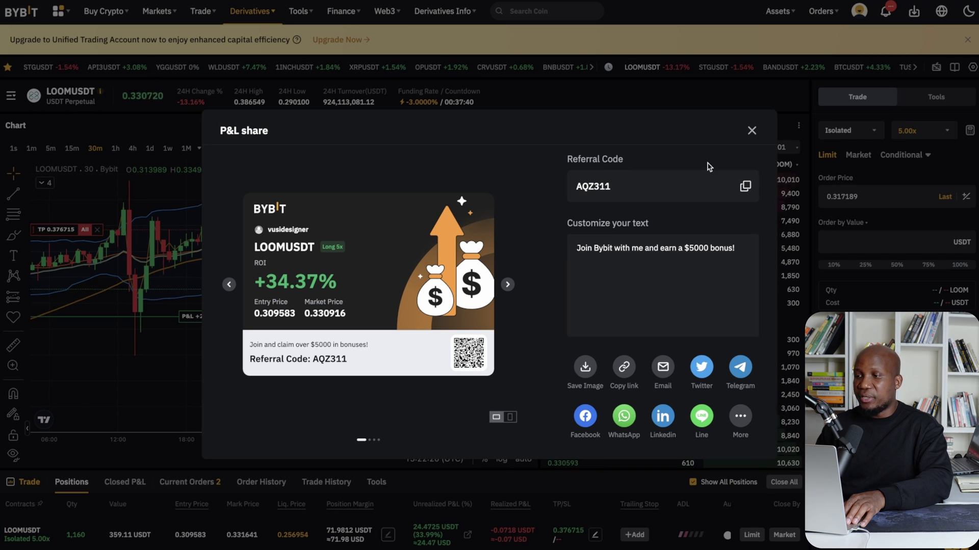
pyautogui.click(751, 130)
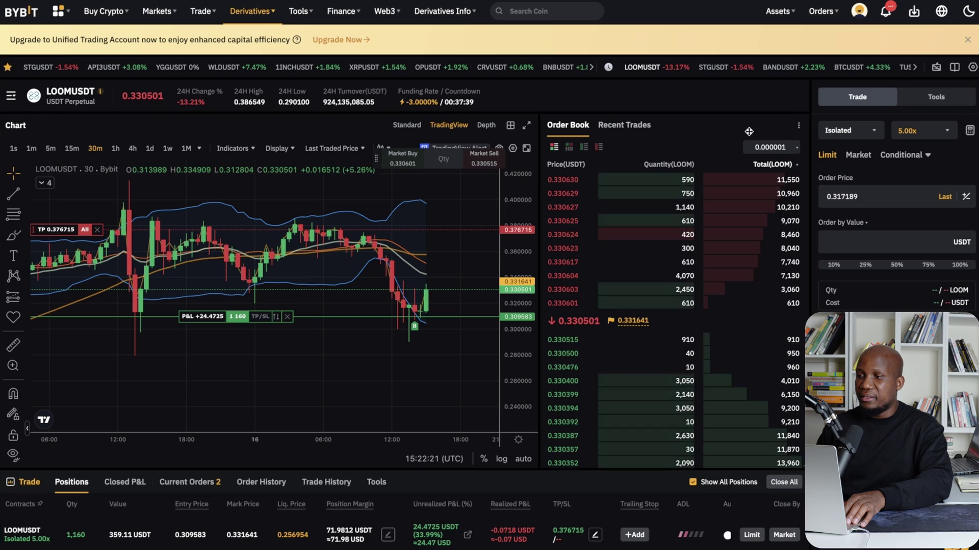
pyautogui.click(862, 133)
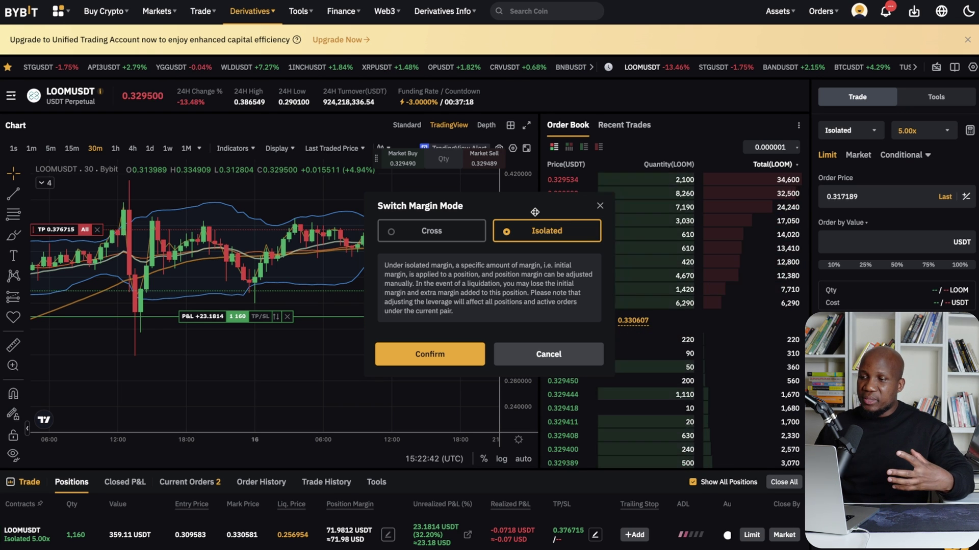
pyautogui.click(602, 207)
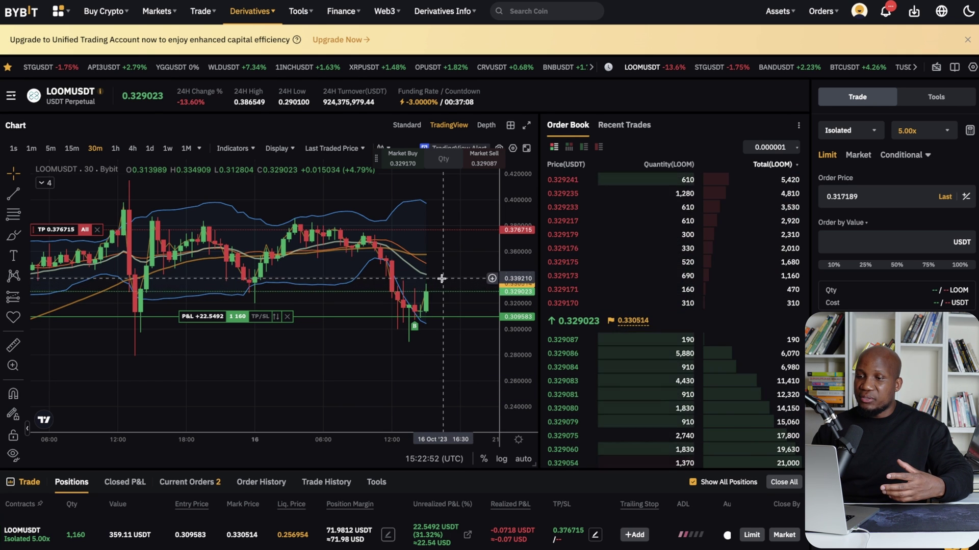
# - Drag the LOOMUSDT TP line to 0.350251 and leave the margin mode cards
pyautogui.moveTo(66, 229); pyautogui.dragTo(66, 264)
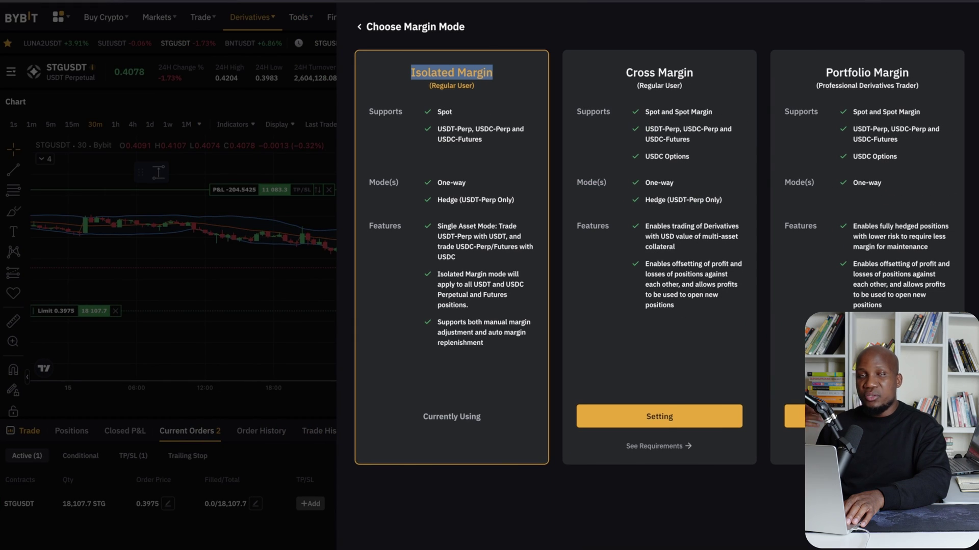
pyautogui.click(286, 343)
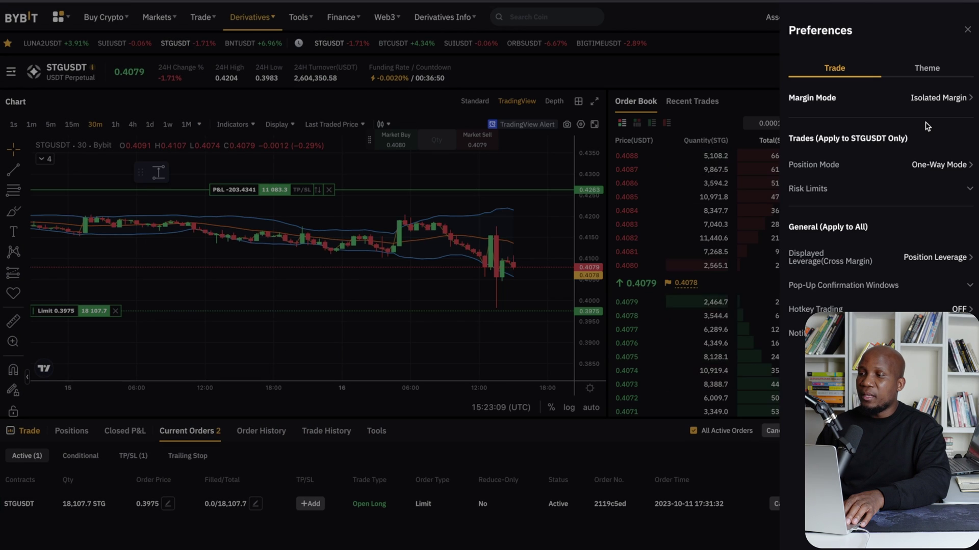
# - Reopen Preferences > Margin Mode and compare the Cross, Portfolio and Isolated Margin cards
pyautogui.click(968, 31)
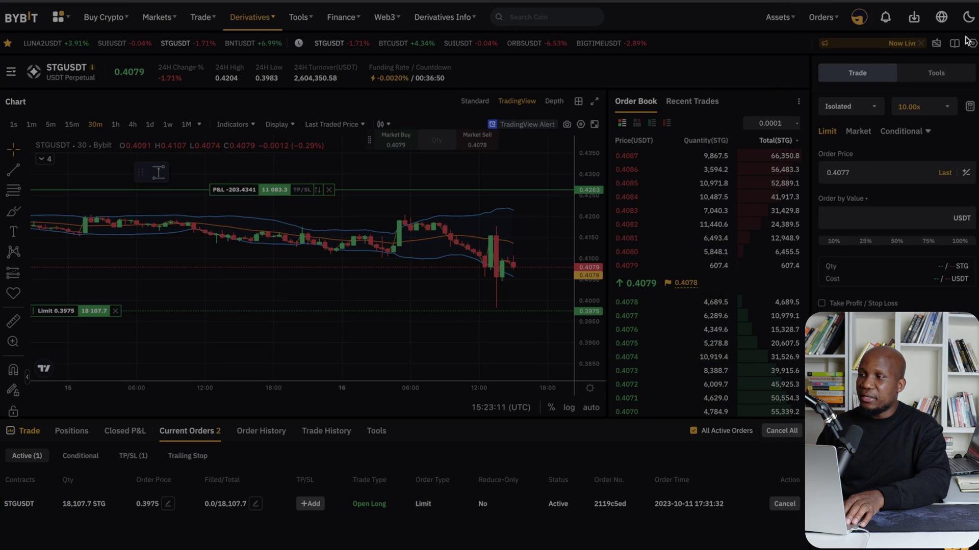
pyautogui.click(973, 43)
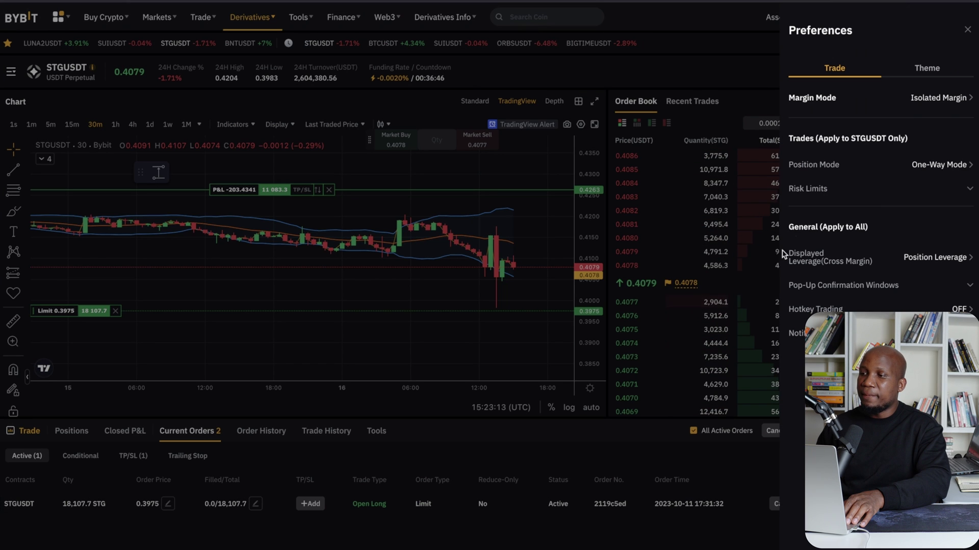
pyautogui.click(938, 98)
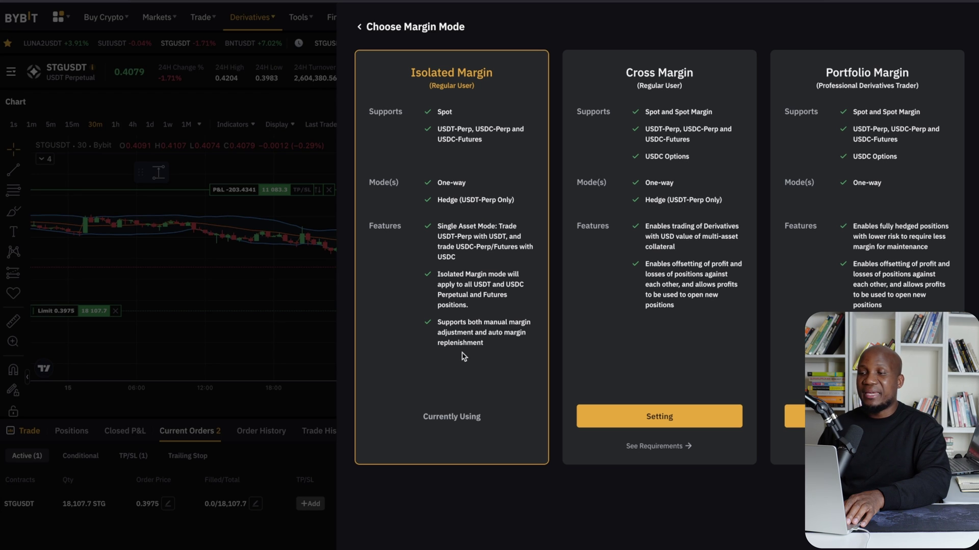
pyautogui.moveTo(628, 65); pyautogui.dragTo(705, 68)
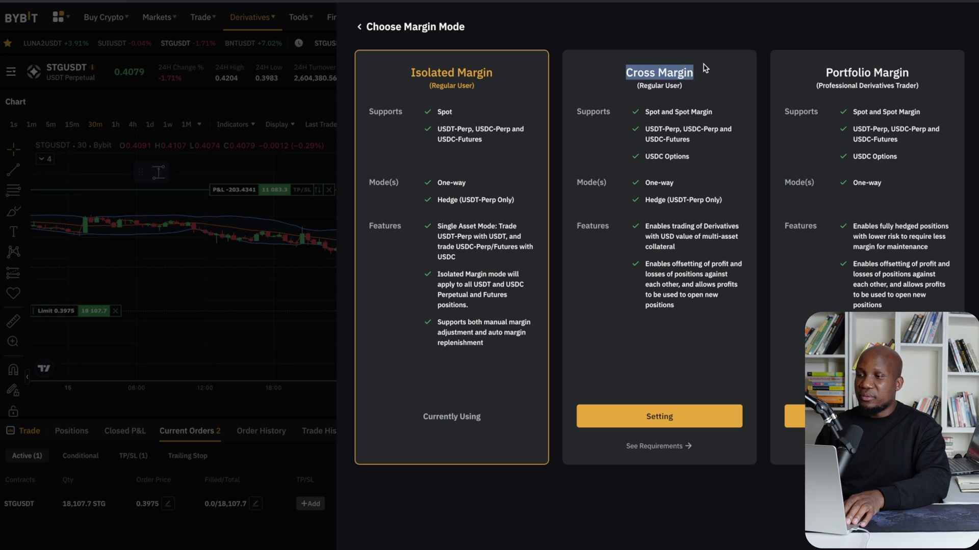
pyautogui.moveTo(821, 79); pyautogui.dragTo(916, 78)
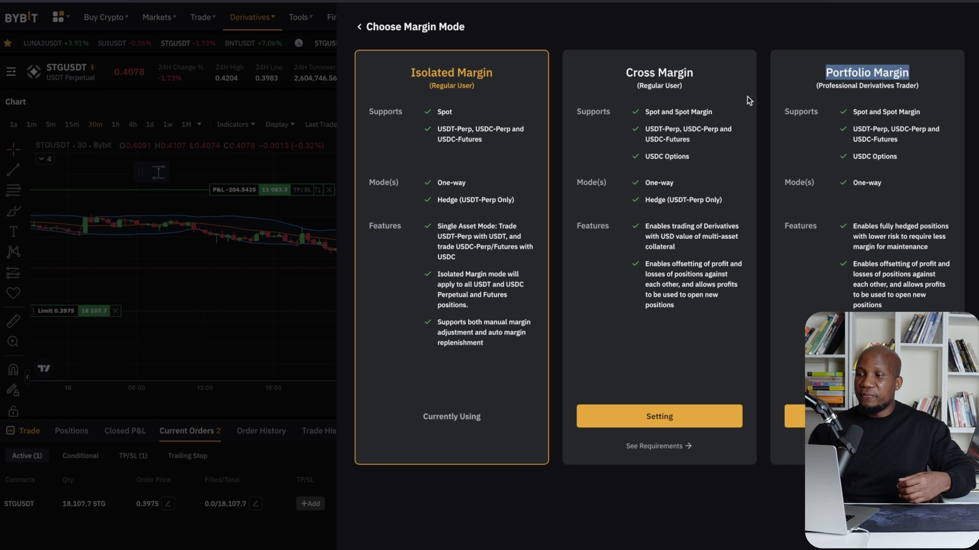
pyautogui.moveTo(626, 72); pyautogui.dragTo(697, 76)
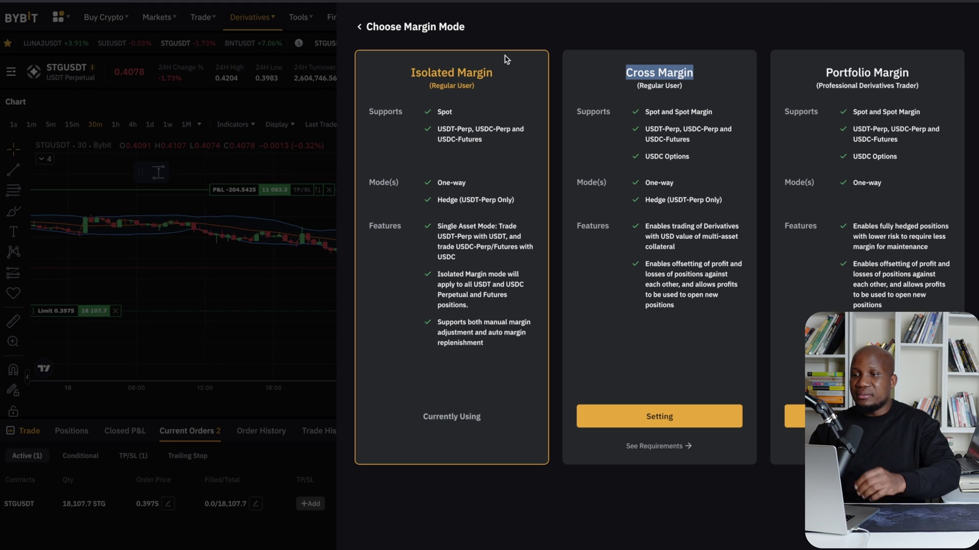
pyautogui.moveTo(415, 75); pyautogui.dragTo(508, 75)
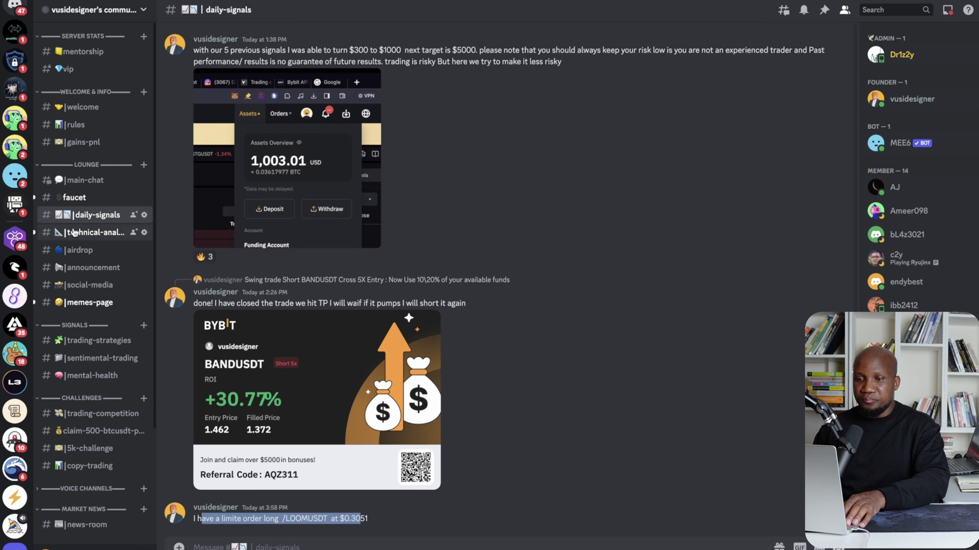
# - Scroll daily-signals and enlarge the ORBSUSDT chart screenshot, then close it
pyautogui.scroll(15, 431, 276)
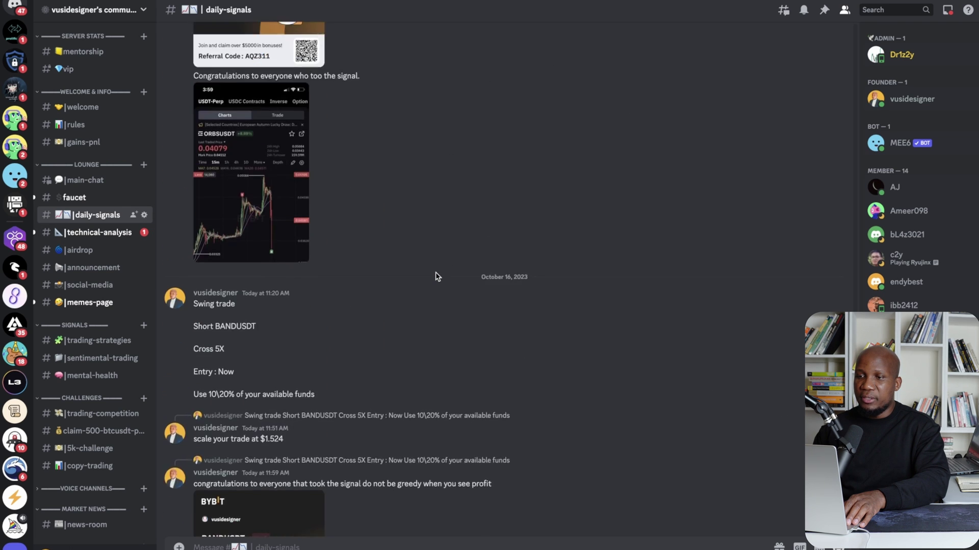
pyautogui.scroll(-1, 436, 276)
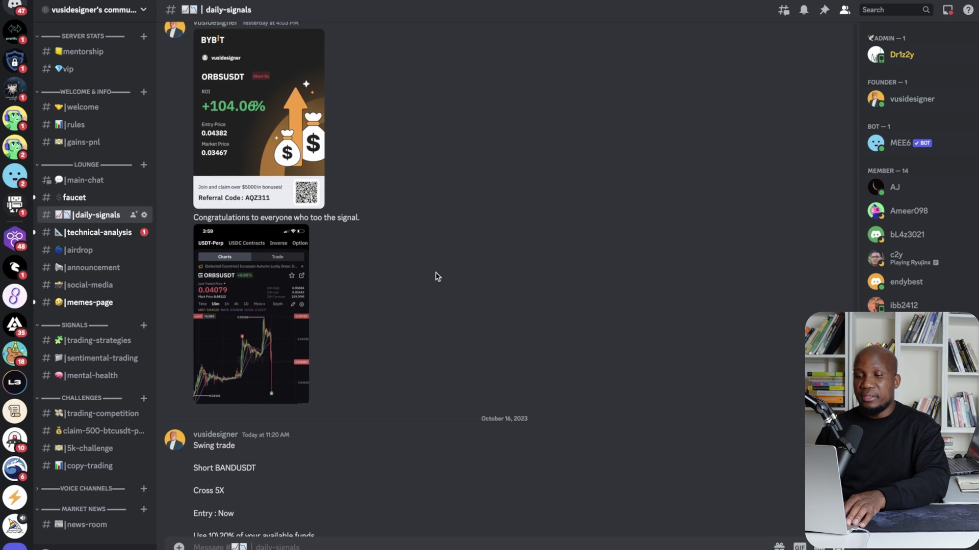
pyautogui.click(262, 309)
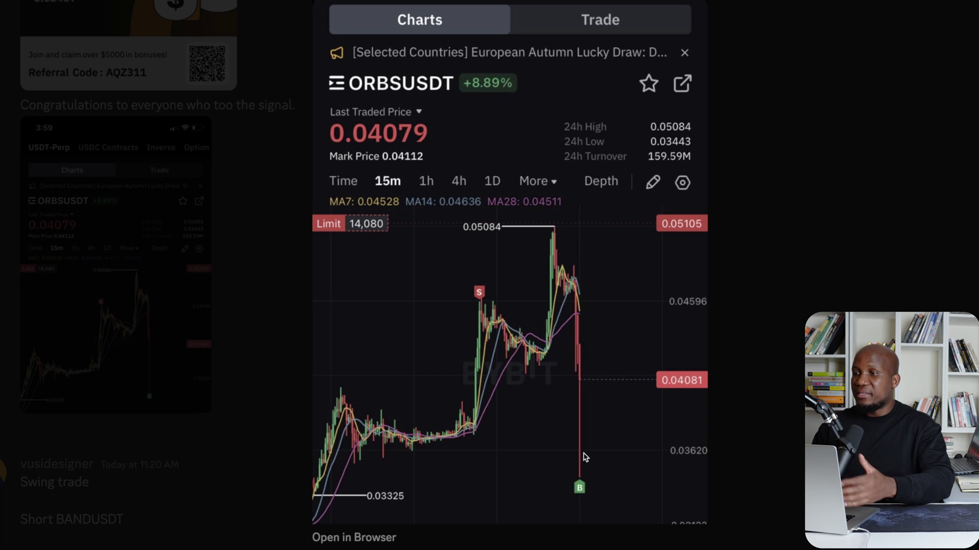
pyautogui.press('Escape')
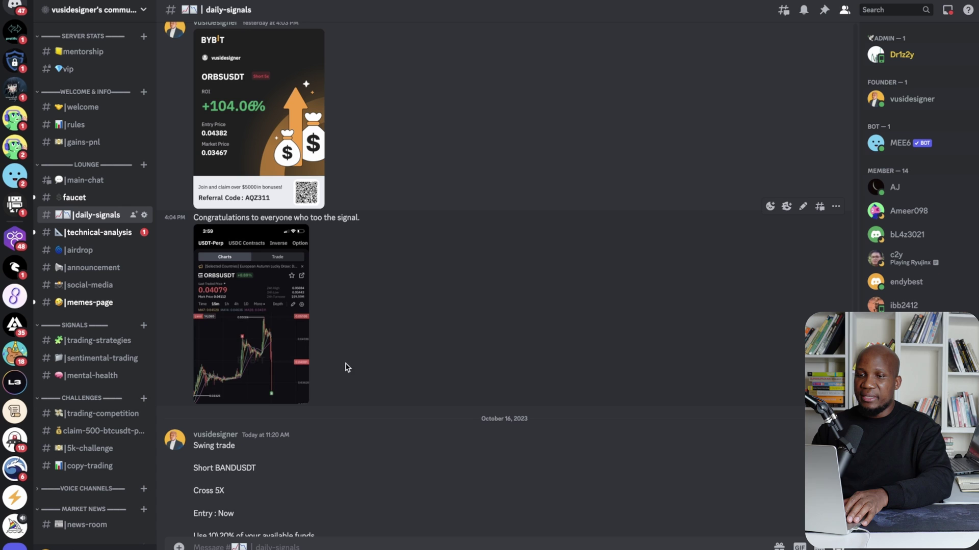
pyautogui.scroll(5, 337, 352)
# - Scroll up to the +104.06% ORBSUSDT profit card and open it enlarged
pyautogui.moveTo(94, 180)
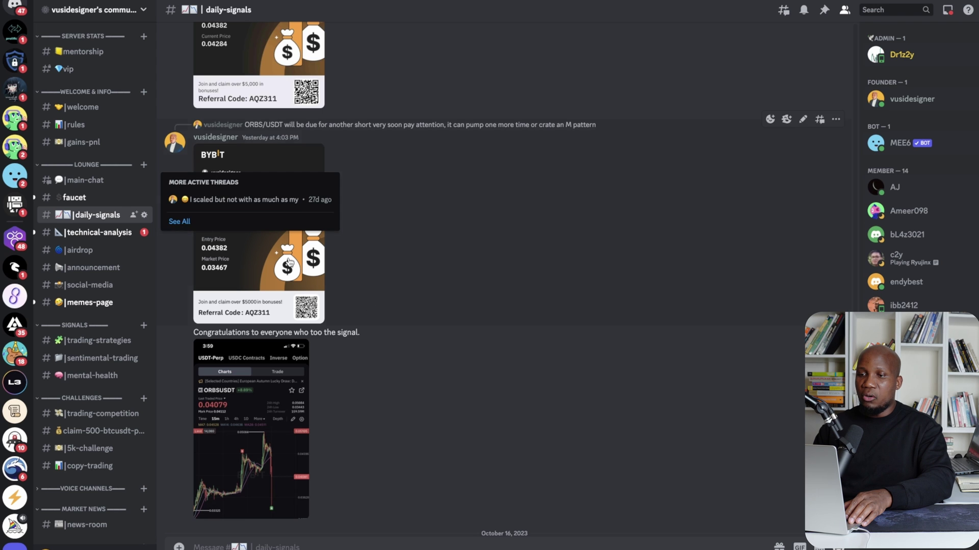
pyautogui.scroll(7, 448, 365)
pyautogui.scroll(-15, 448, 365)
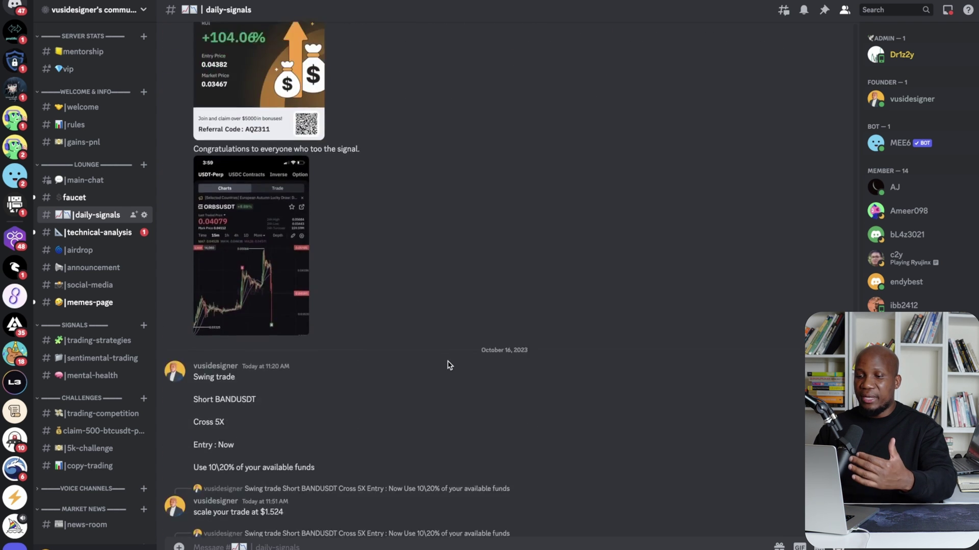
pyautogui.scroll(-3, 448, 365)
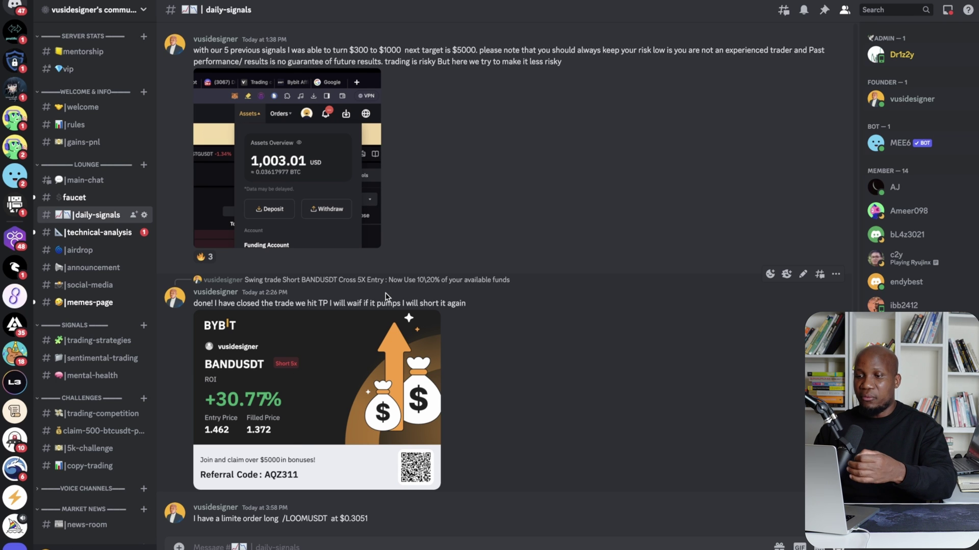
pyautogui.scroll(8, 398, 303)
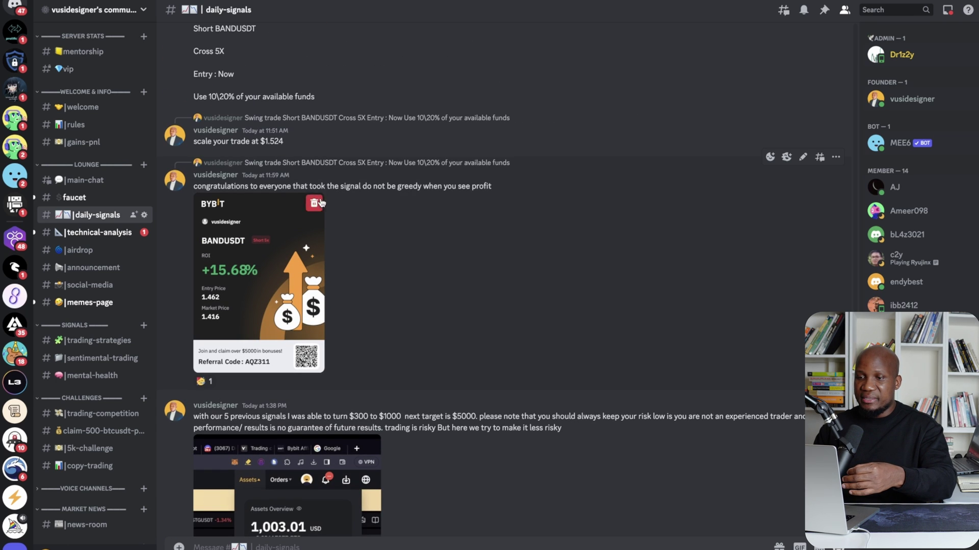
pyautogui.scroll(8, 331, 181)
pyautogui.scroll(8, 331, 181)
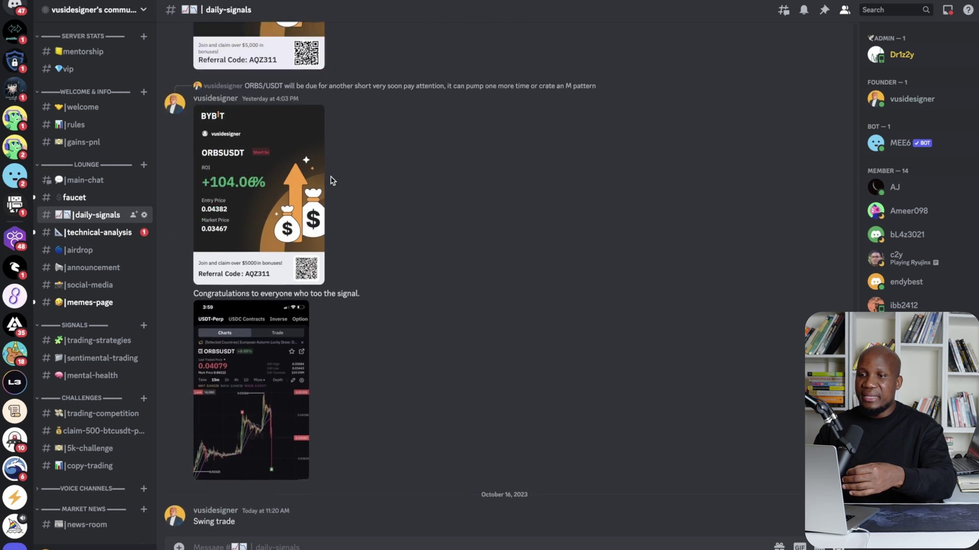
pyautogui.click(230, 427)
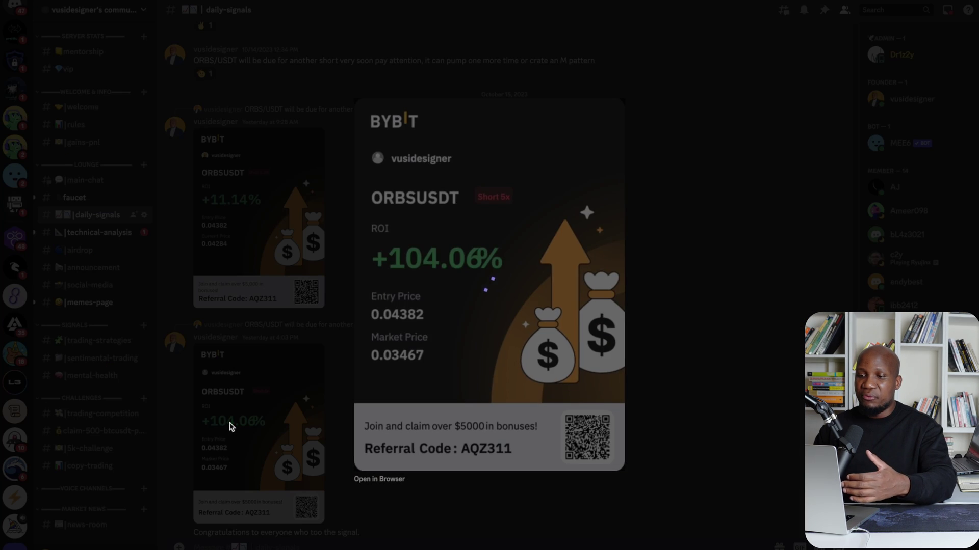
pyautogui.click(696, 424)
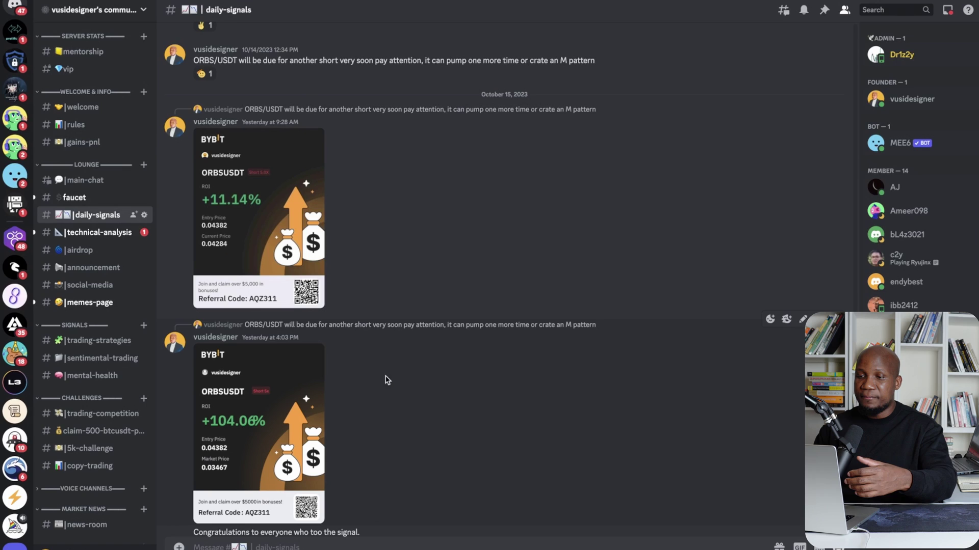
pyautogui.click(220, 413)
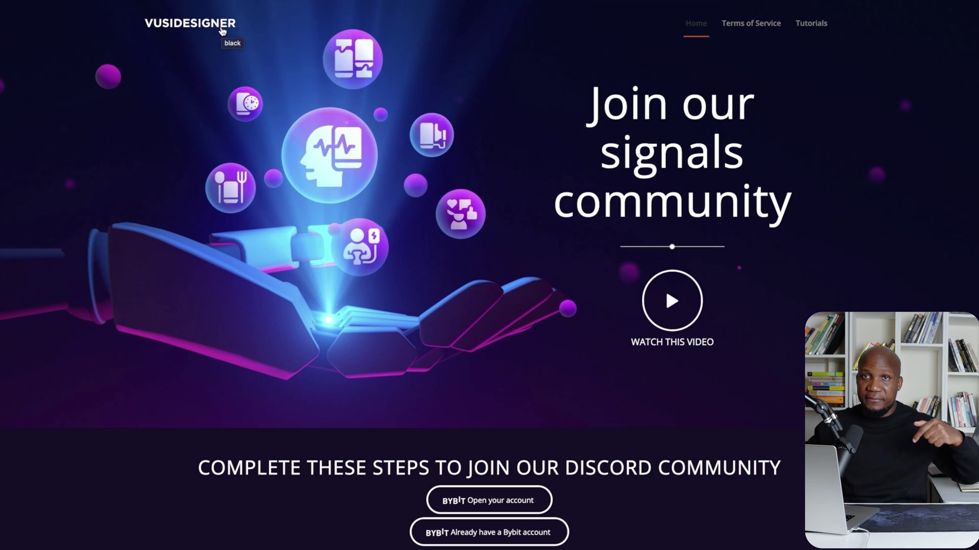
# - Scroll to the join steps, highlight the referral link, and try the Bybit UID and E-Mail fields
pyautogui.scroll(-5, 308, 74)
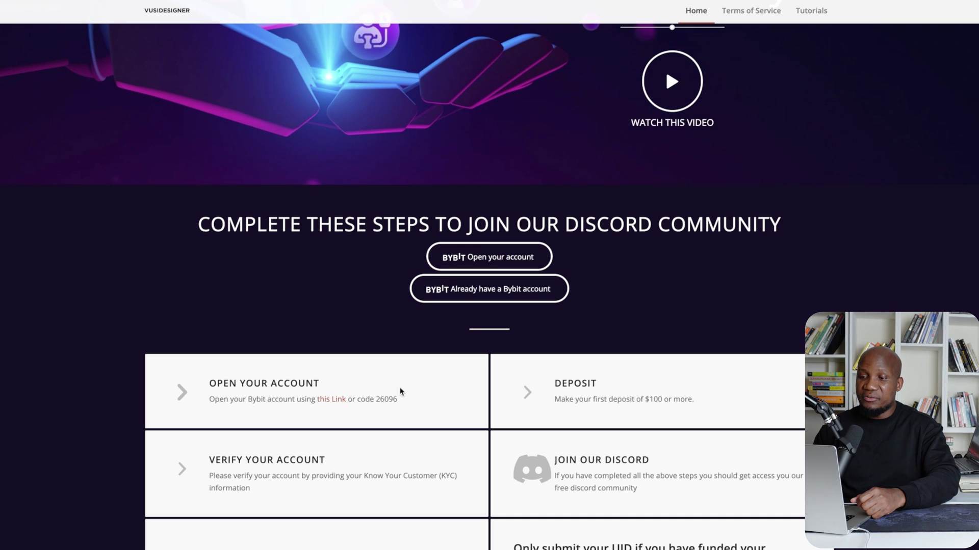
pyautogui.moveTo(404, 399); pyautogui.dragTo(300, 397)
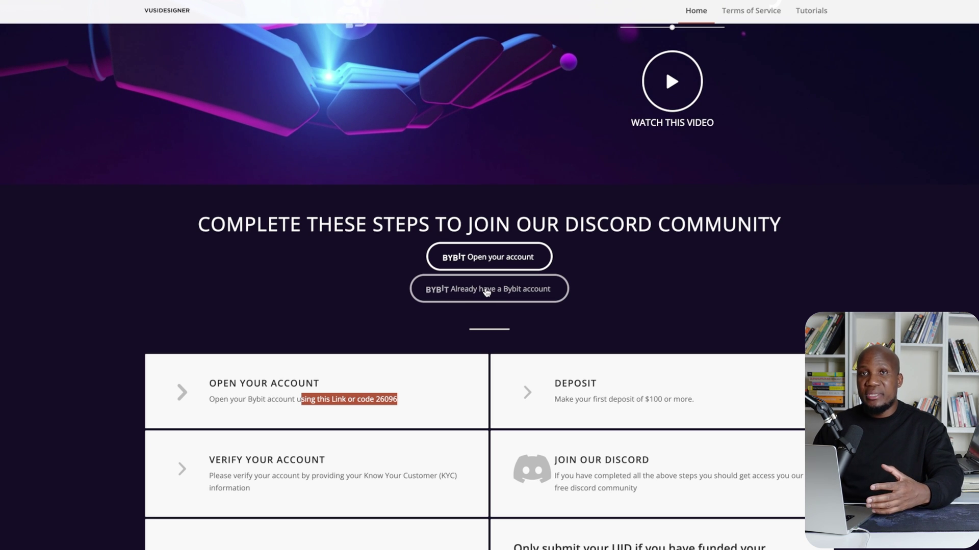
pyautogui.scroll(-3, 486, 291)
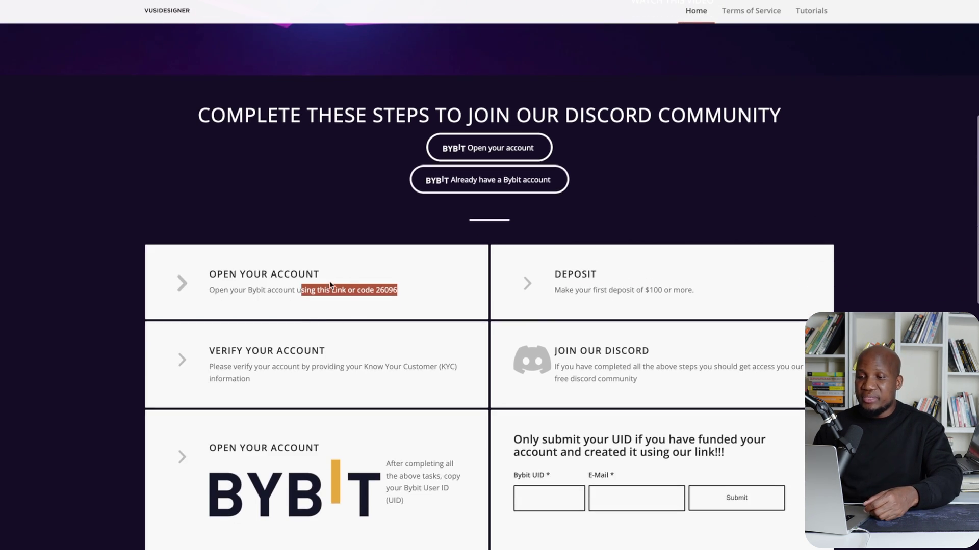
pyautogui.scroll(-5, 392, 357)
pyautogui.scroll(2, 510, 277)
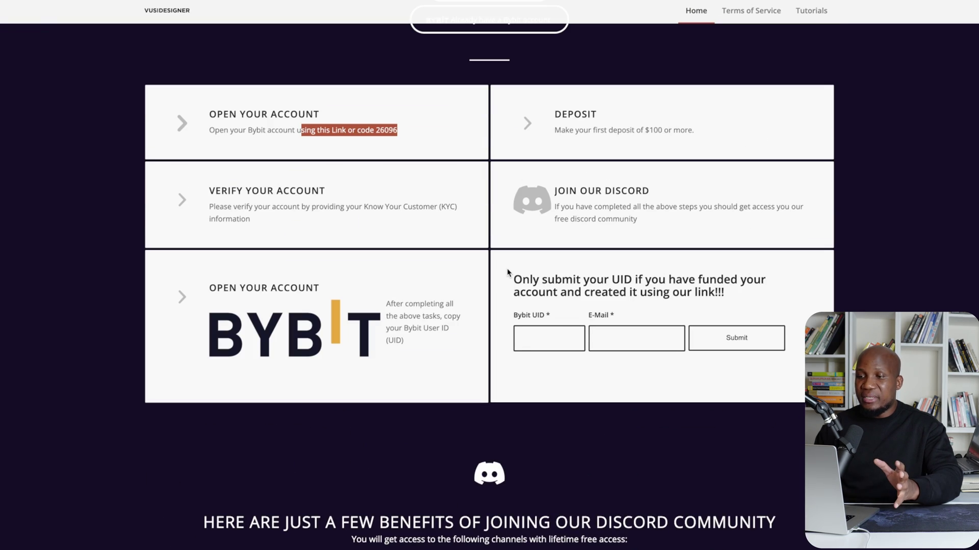
pyautogui.click(547, 332)
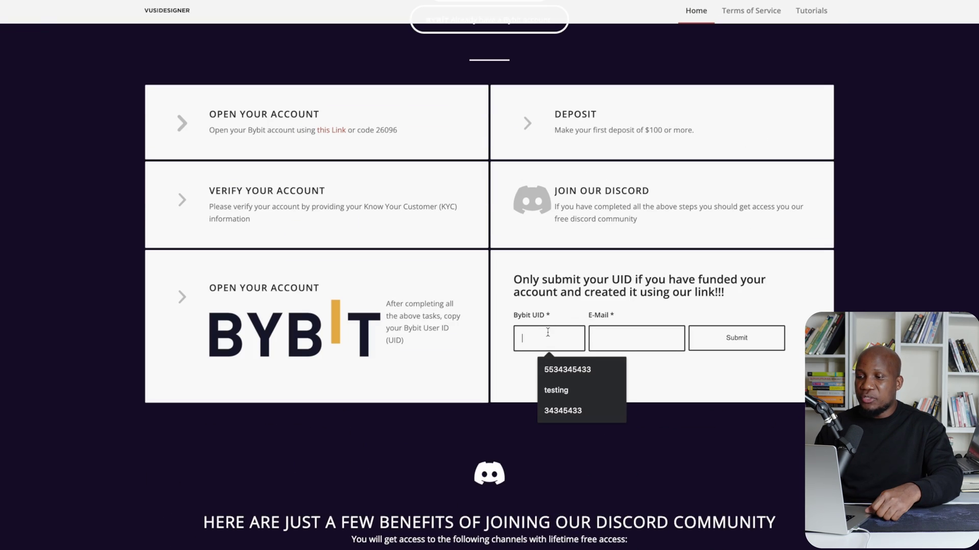
pyautogui.click(635, 341)
pyautogui.click(573, 402)
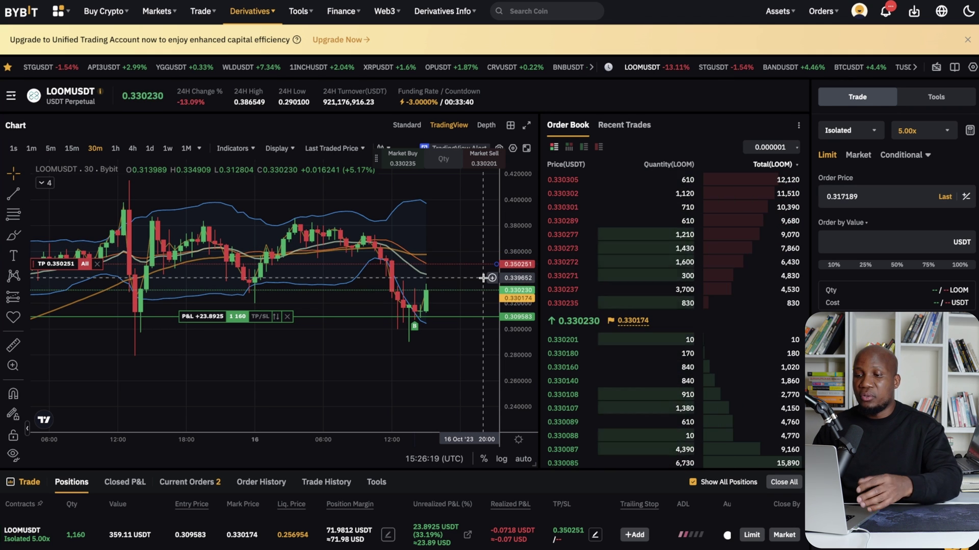
# - Dismiss the Unified Trading Account upgrade notice and drag the LOOMUSDT take-profit from 0.350251 down to 0.342743
pyautogui.scroll(-2, 713, 430)
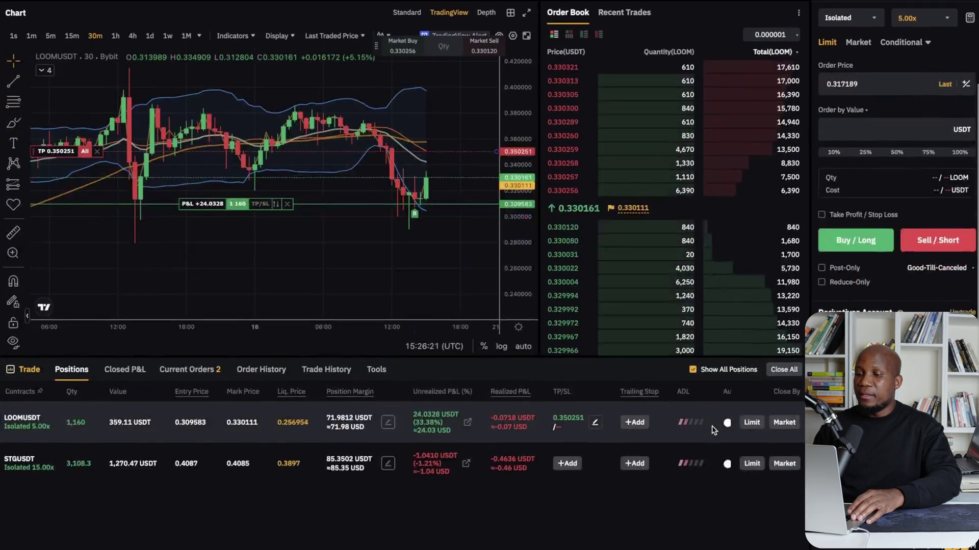
pyautogui.scroll(2, 713, 431)
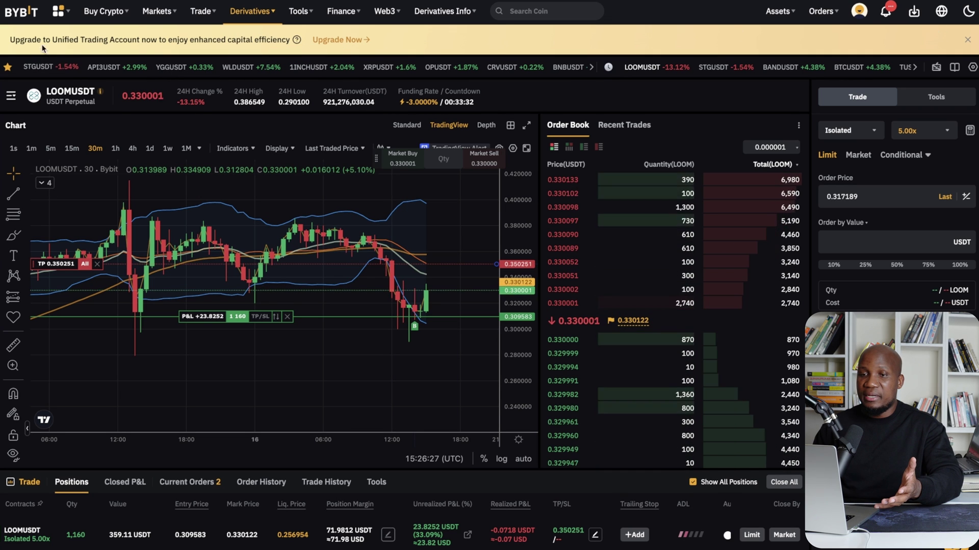
pyautogui.moveTo(10, 39); pyautogui.dragTo(142, 43)
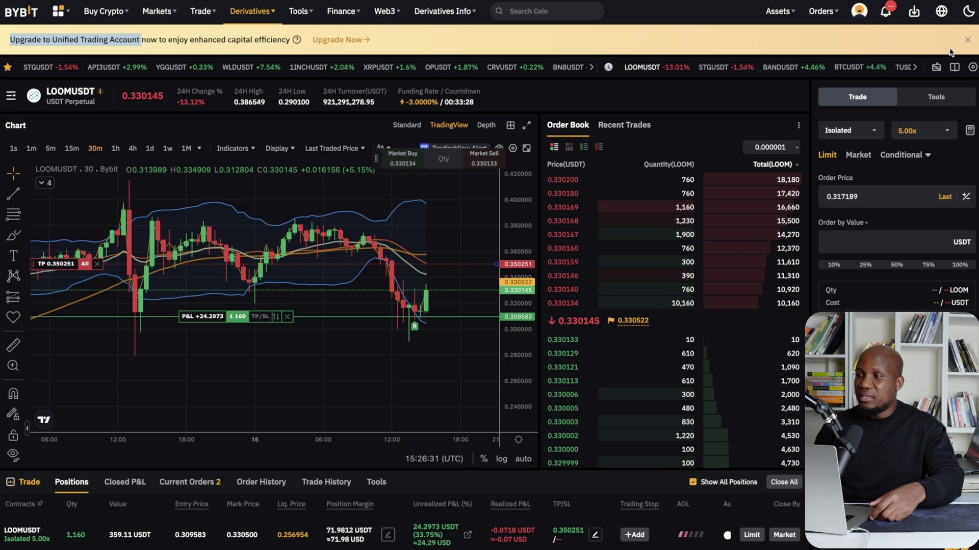
pyautogui.click(970, 40)
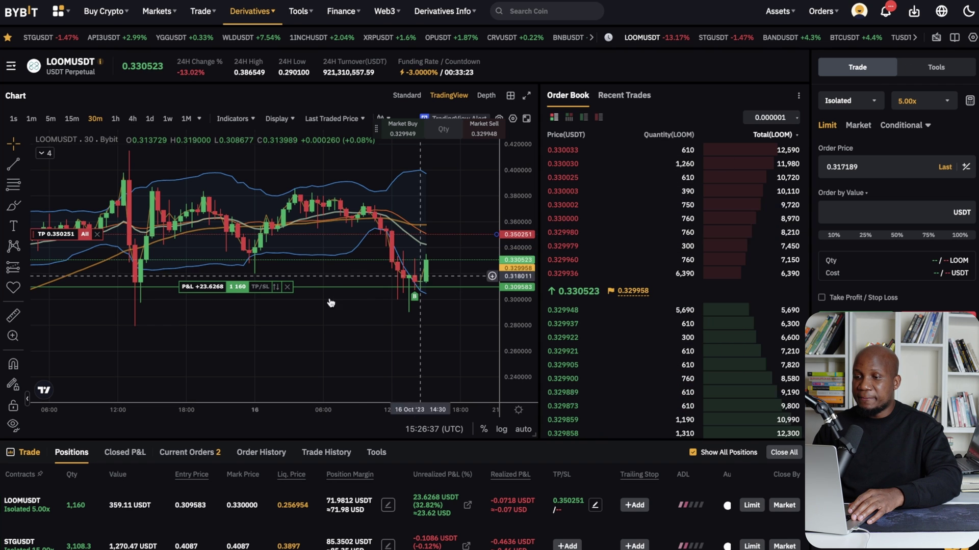
pyautogui.moveTo(56, 237); pyautogui.dragTo(51, 246)
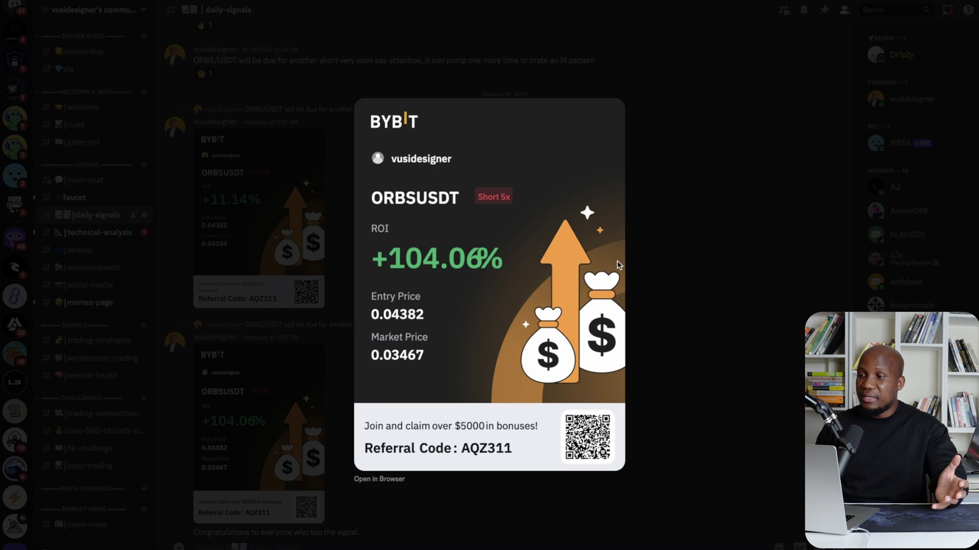
# - Close the ORBSUSDT profit card, then view and close the $1,003.01 assets screenshot in today's signals
pyautogui.click(714, 266)
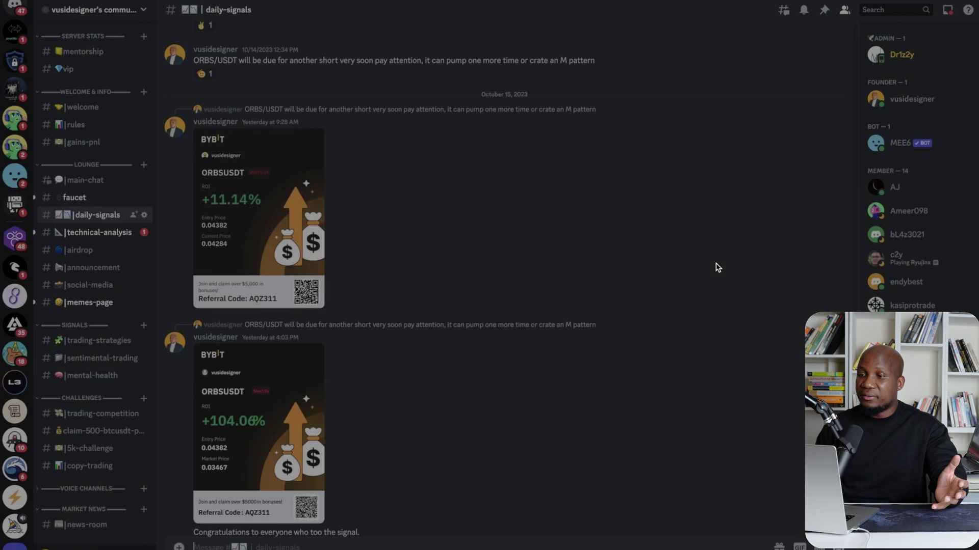
pyautogui.scroll(-15, 634, 293)
pyautogui.scroll(-3, 633, 292)
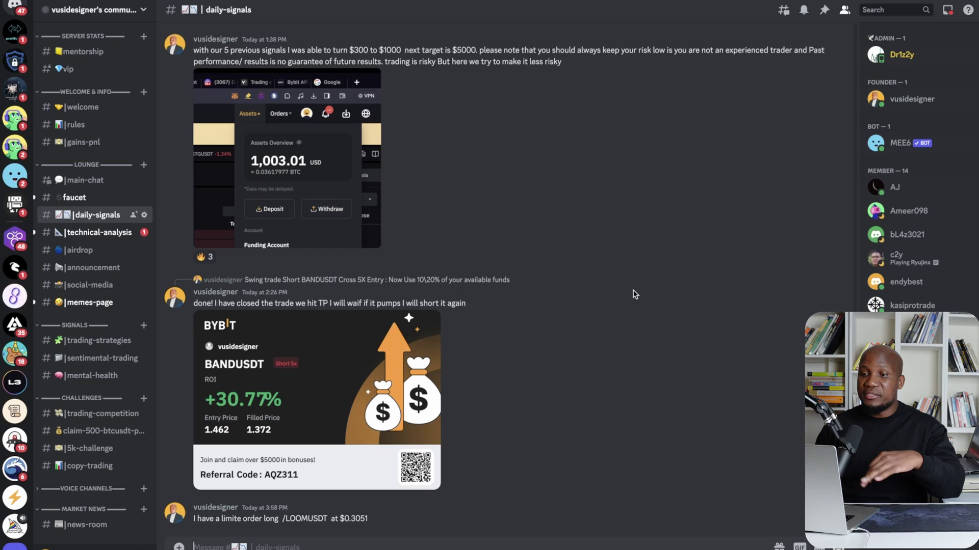
pyautogui.click(338, 200)
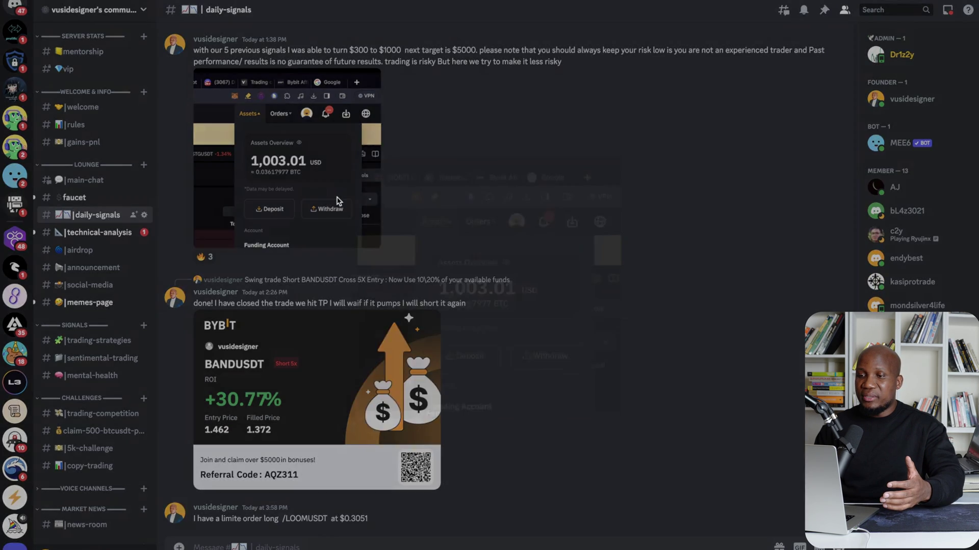
pyautogui.click(744, 272)
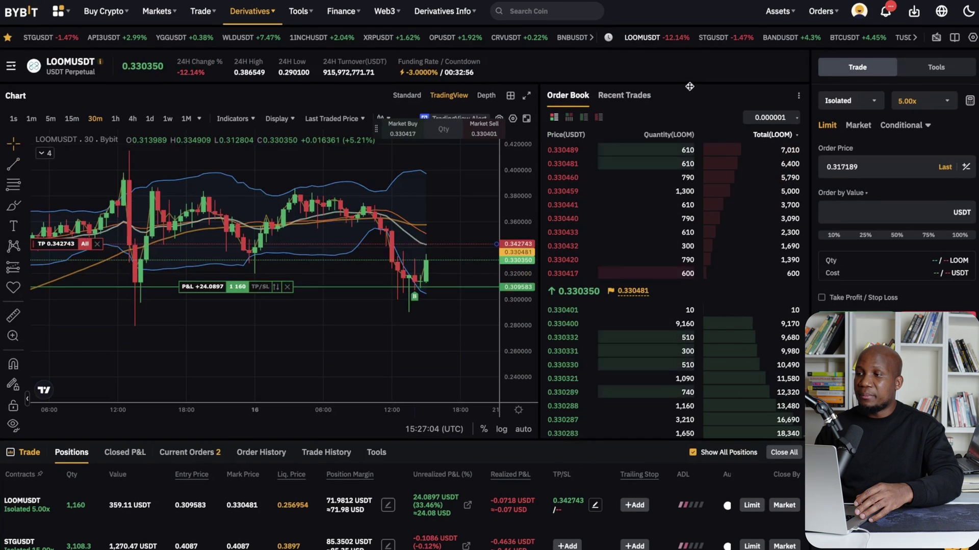
# - Show Bybit's Assets Overview dropdown with its 1,050.09 USD balance
pyautogui.moveTo(770, 12)
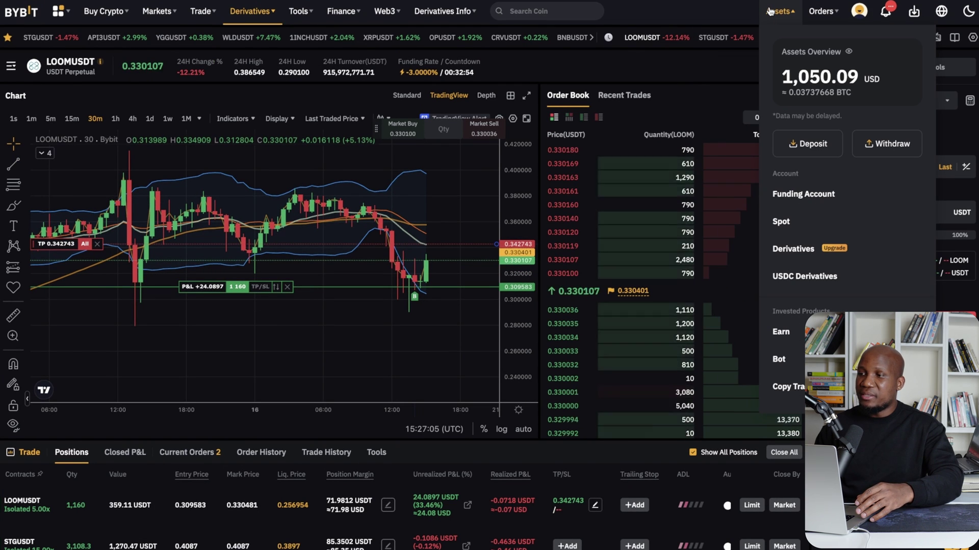